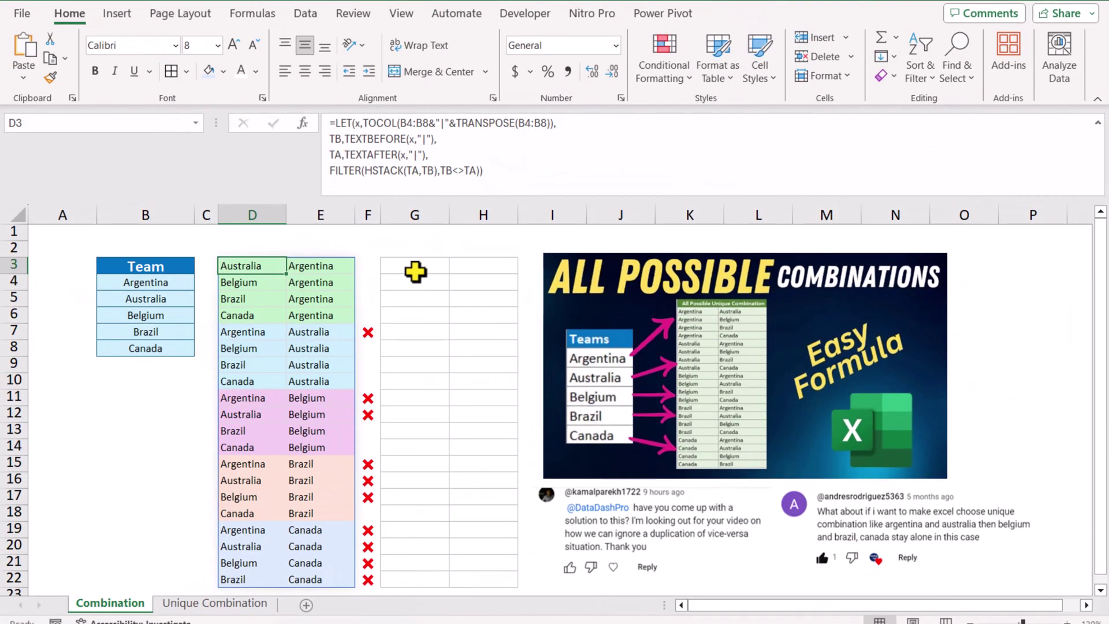
- Start the G3 formula =IF(D3>E3,HSTACK(D3,E3), comparing the two teams
left_click(414, 267)
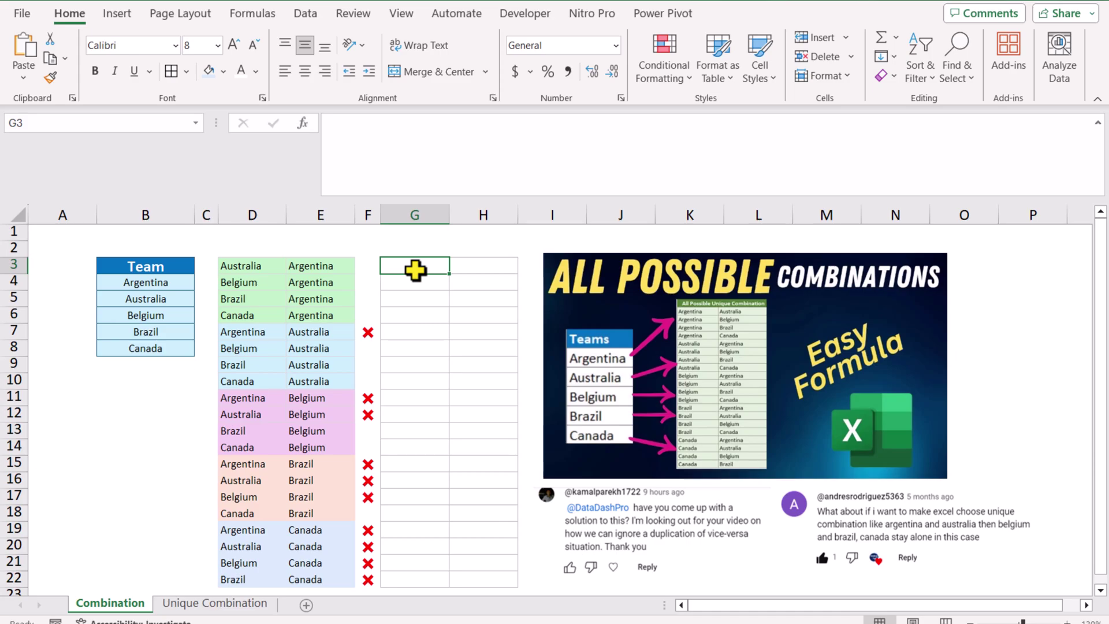
type("=if(")
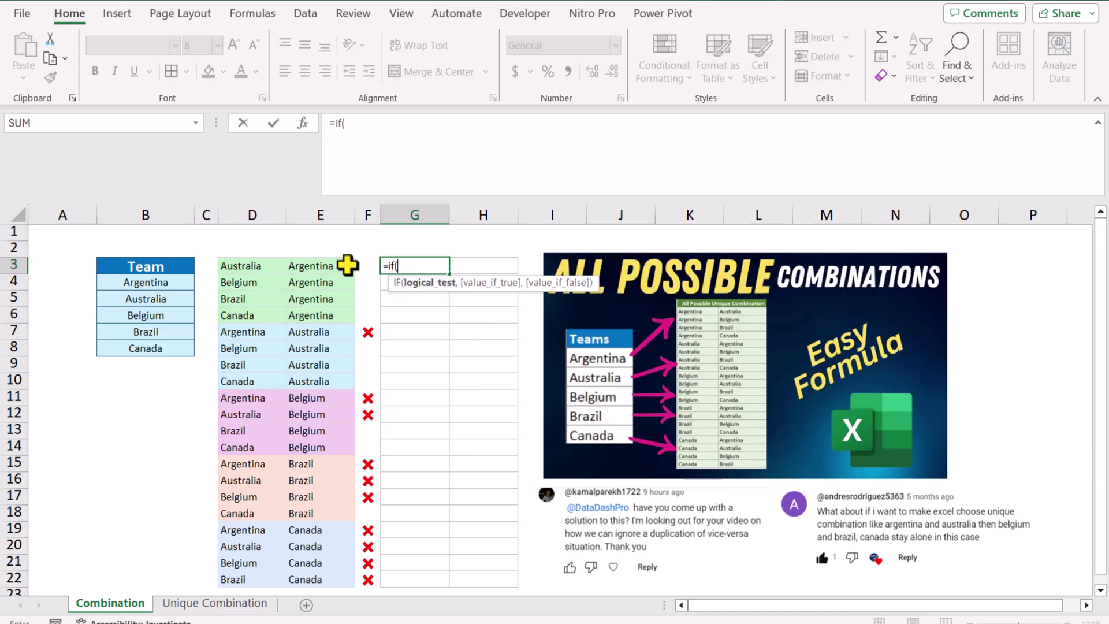
left_click(267, 265)
type(">")
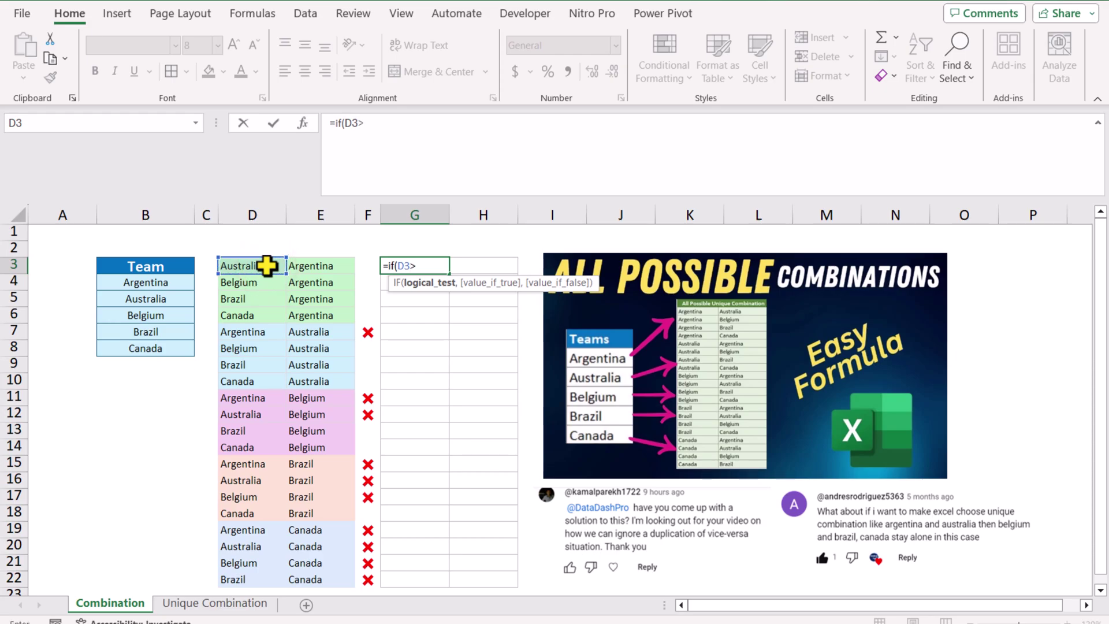
left_click(306, 267)
type(",")
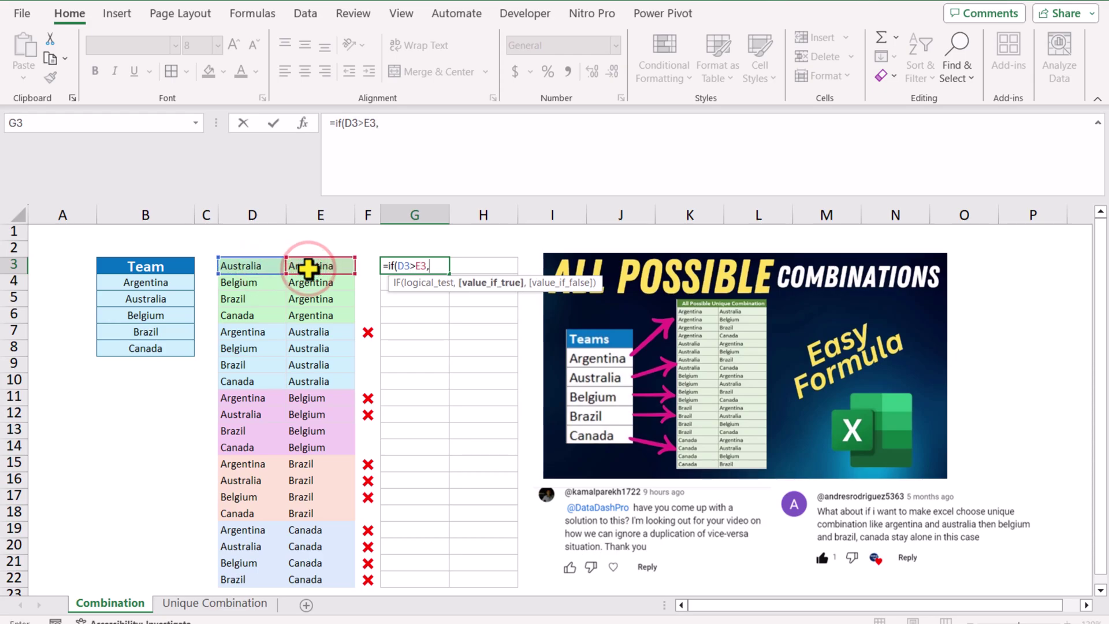
type("hstack")
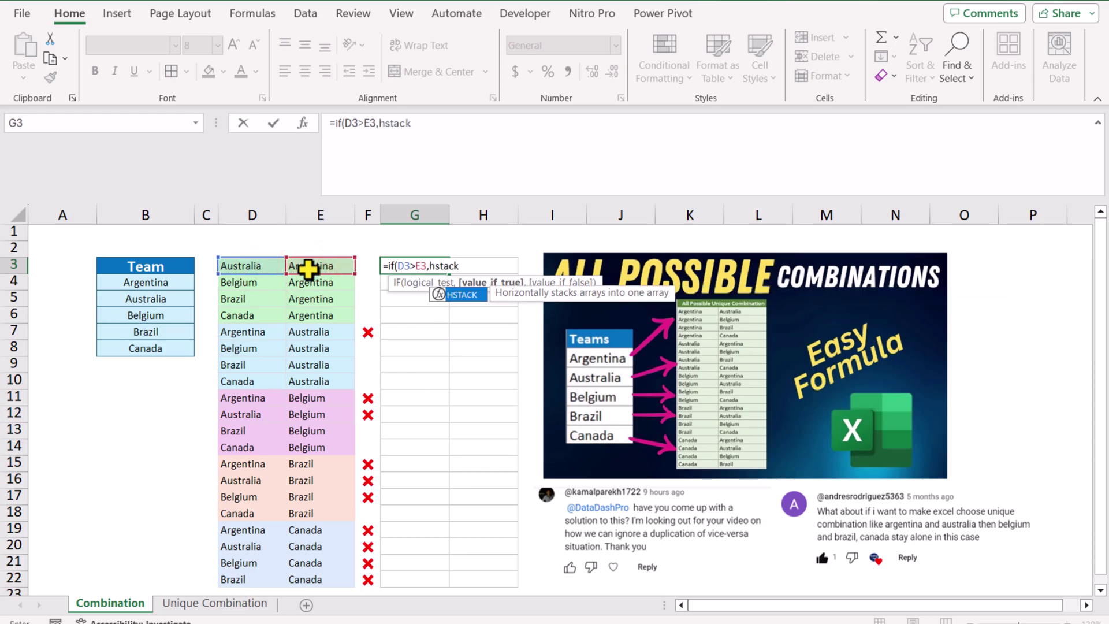
type("(")
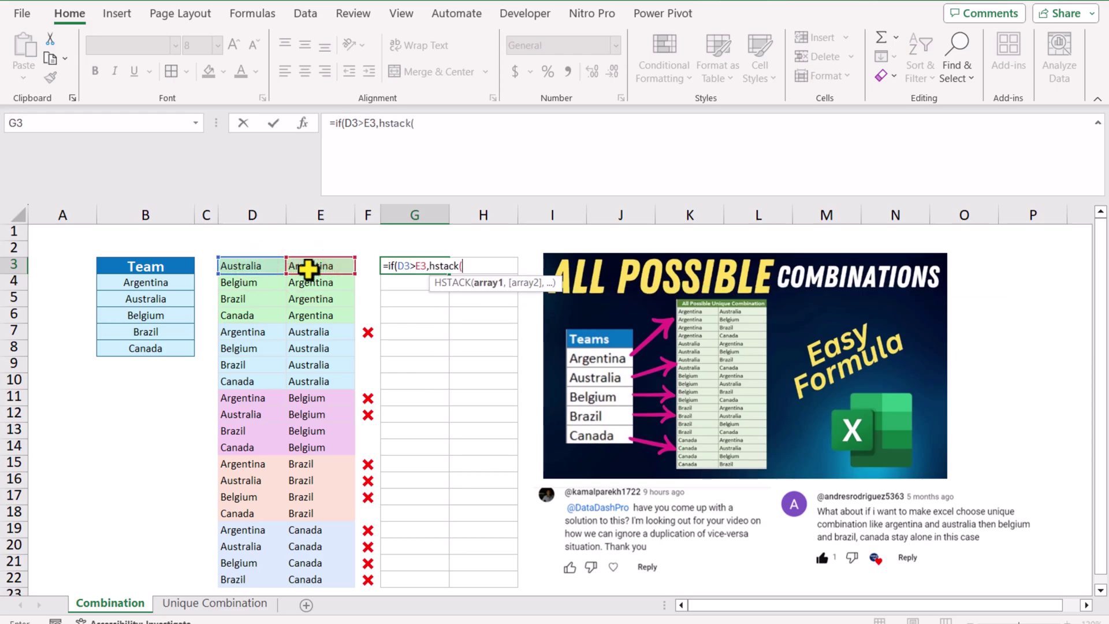
left_click(260, 265)
type(",")
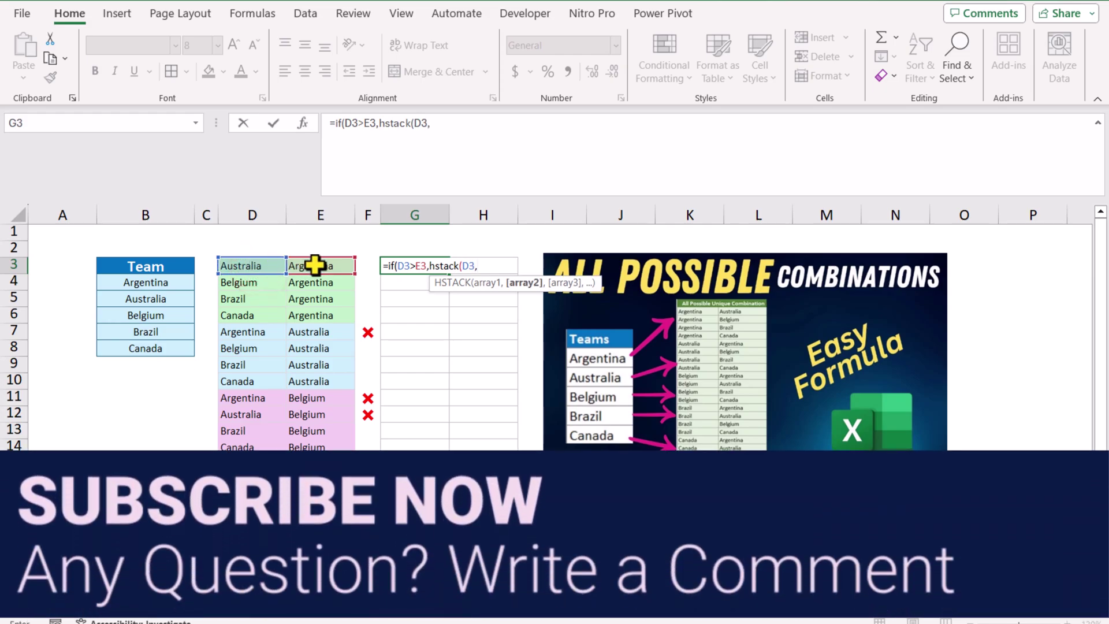
left_click(314, 265)
- Finish G3 with the reversed HSTACK(E3,D3) and fill it down to G22
type(")")
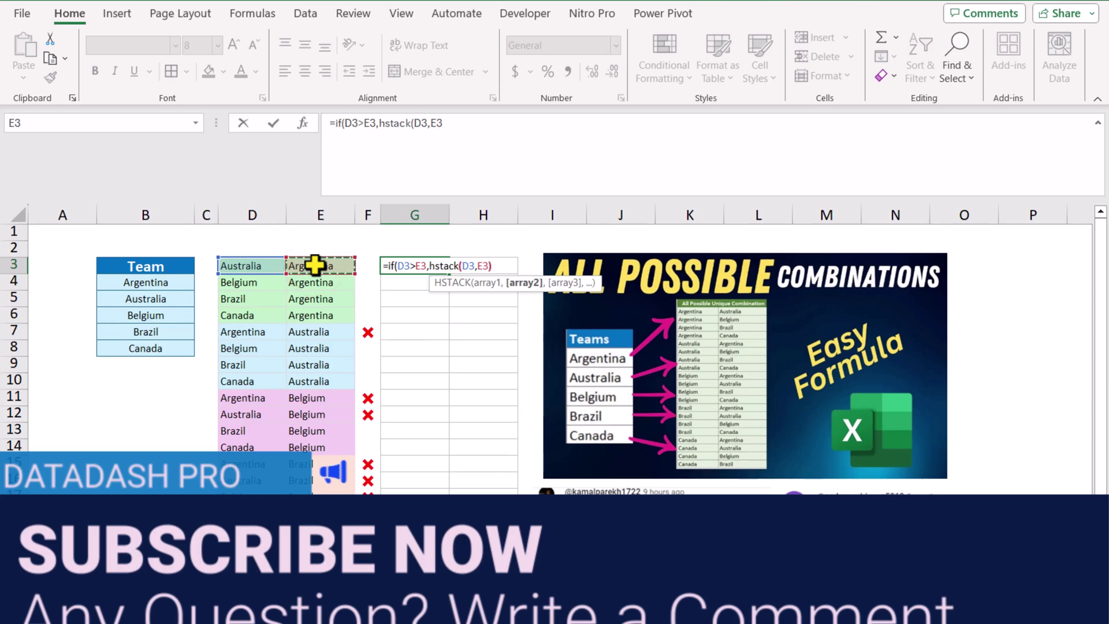
type(",hs")
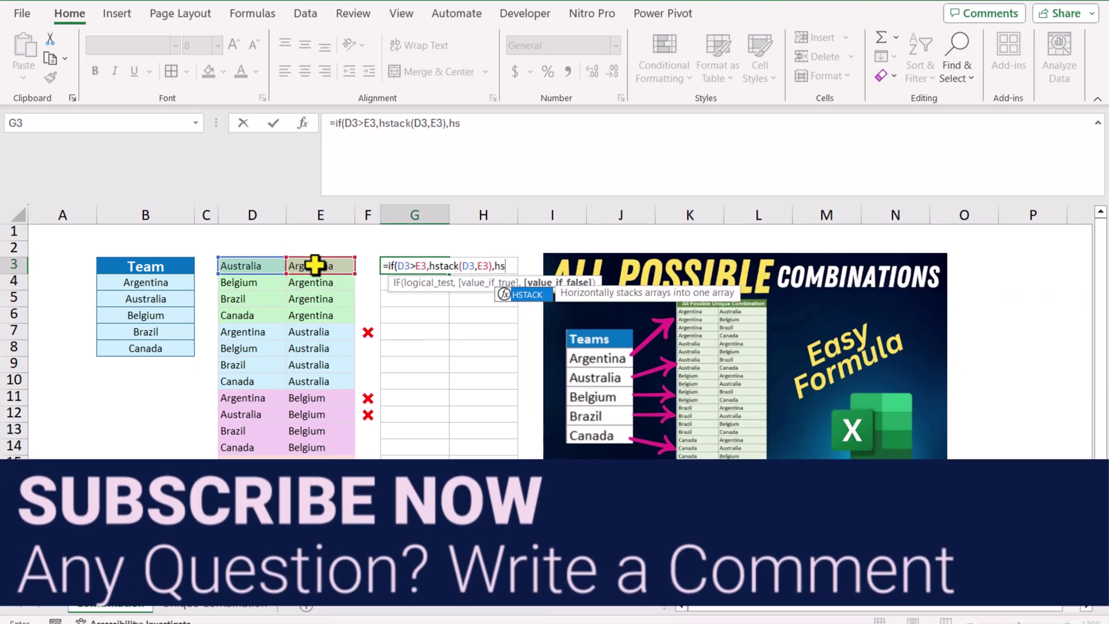
type("tack(")
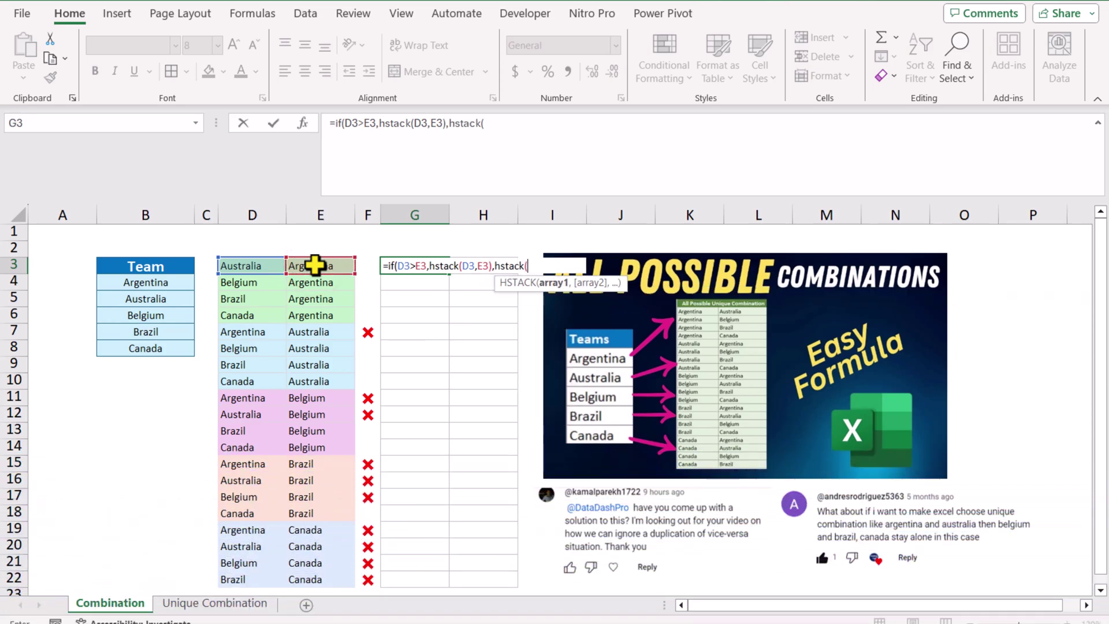
left_click(315, 265)
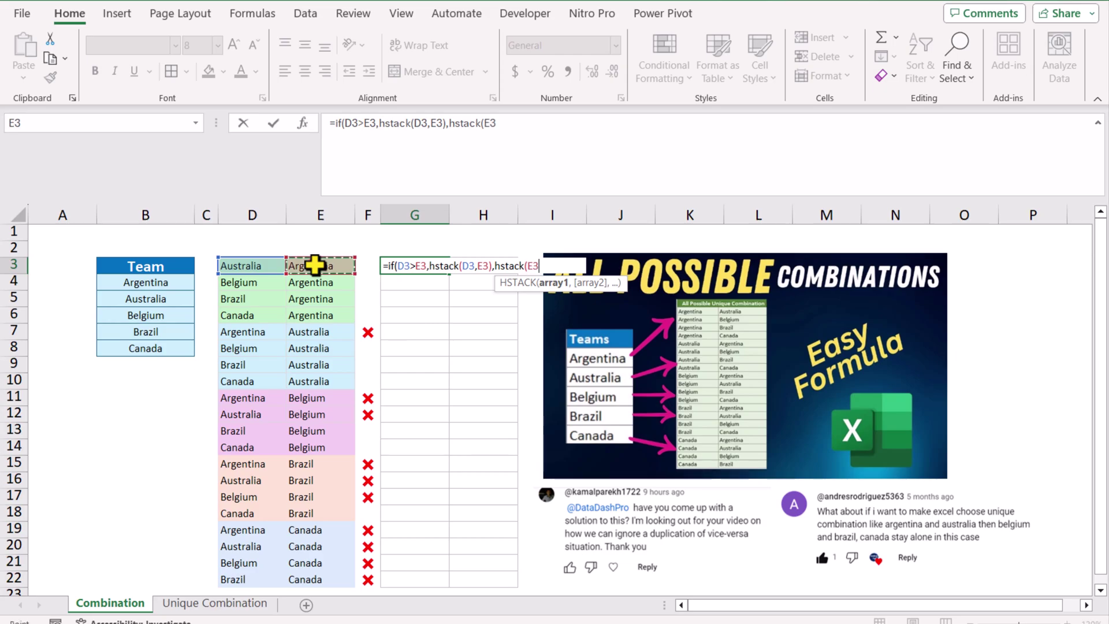
type(",")
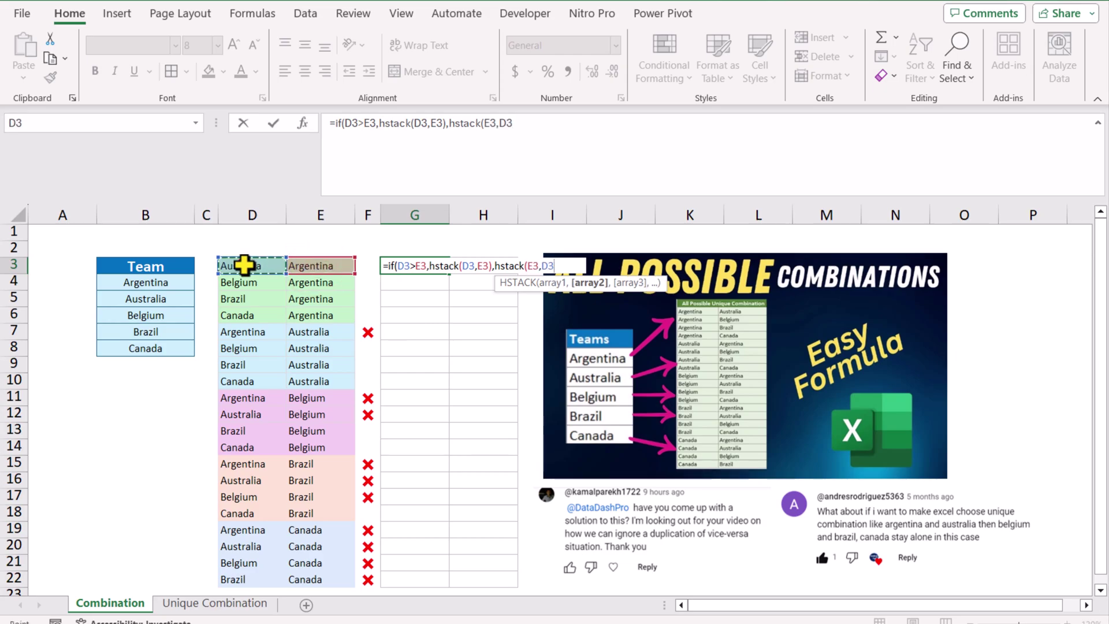
left_click(244, 265)
type(")")
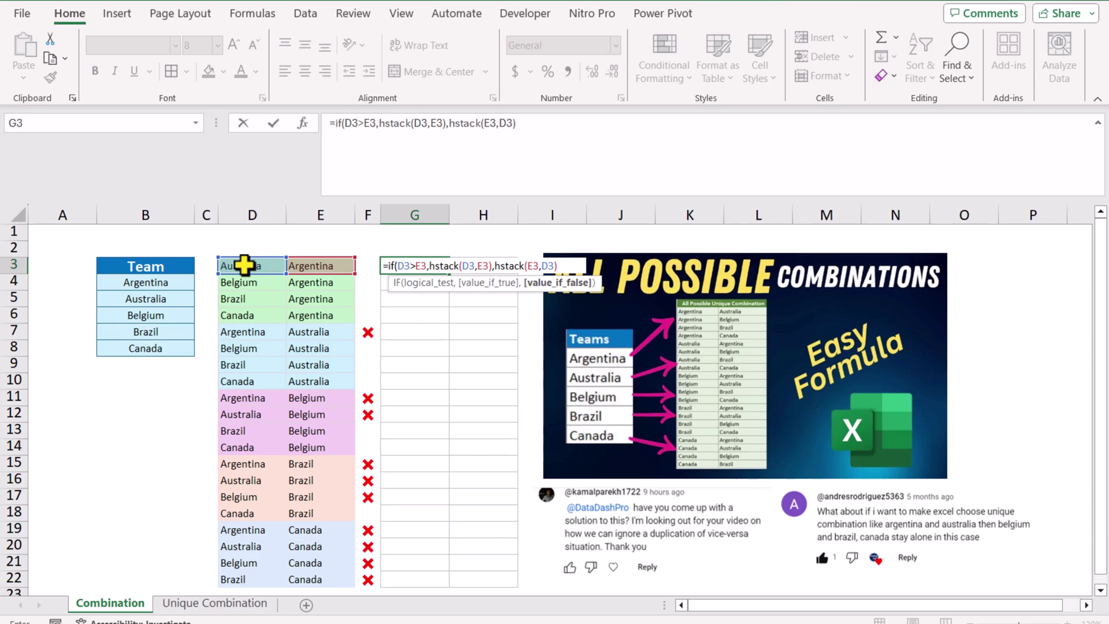
type(")")
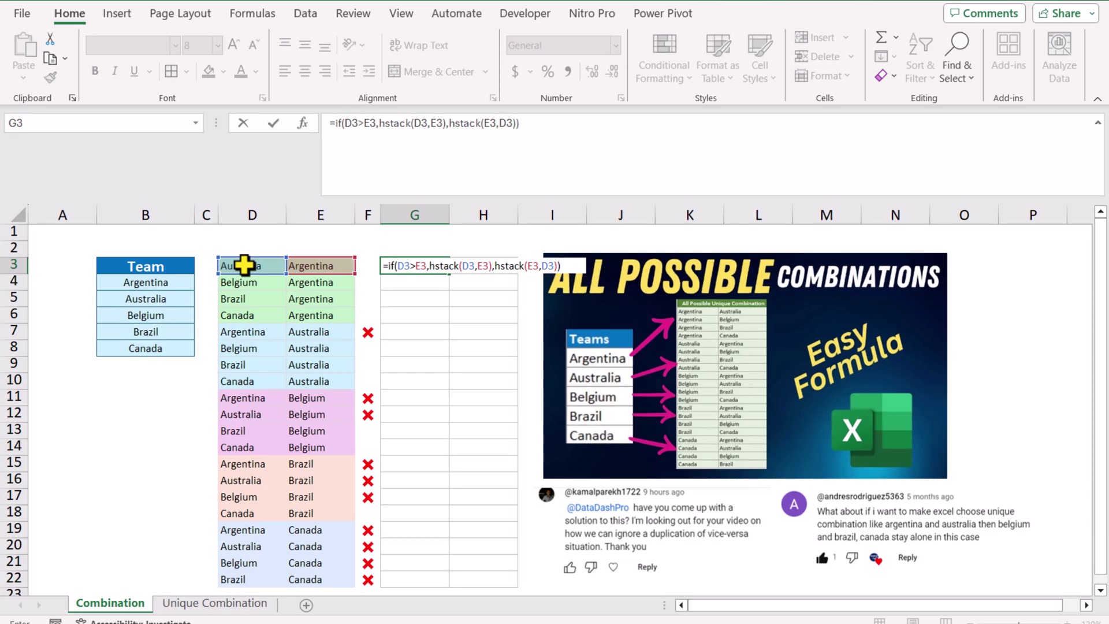
key("Return")
left_click(427, 269)
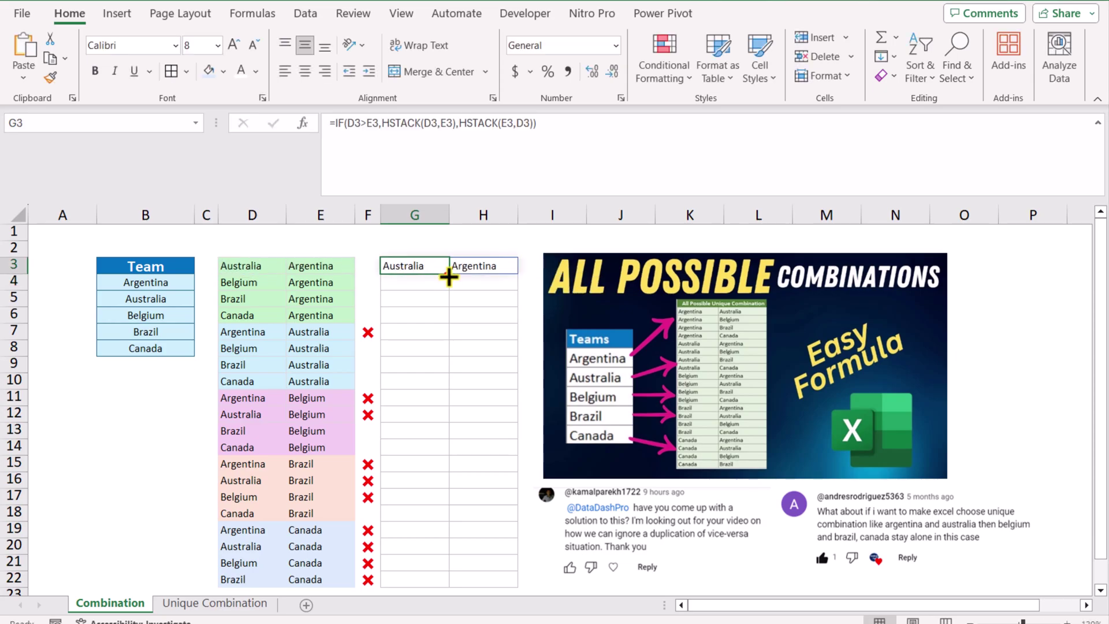
left_click_drag(449, 275, 460, 585)
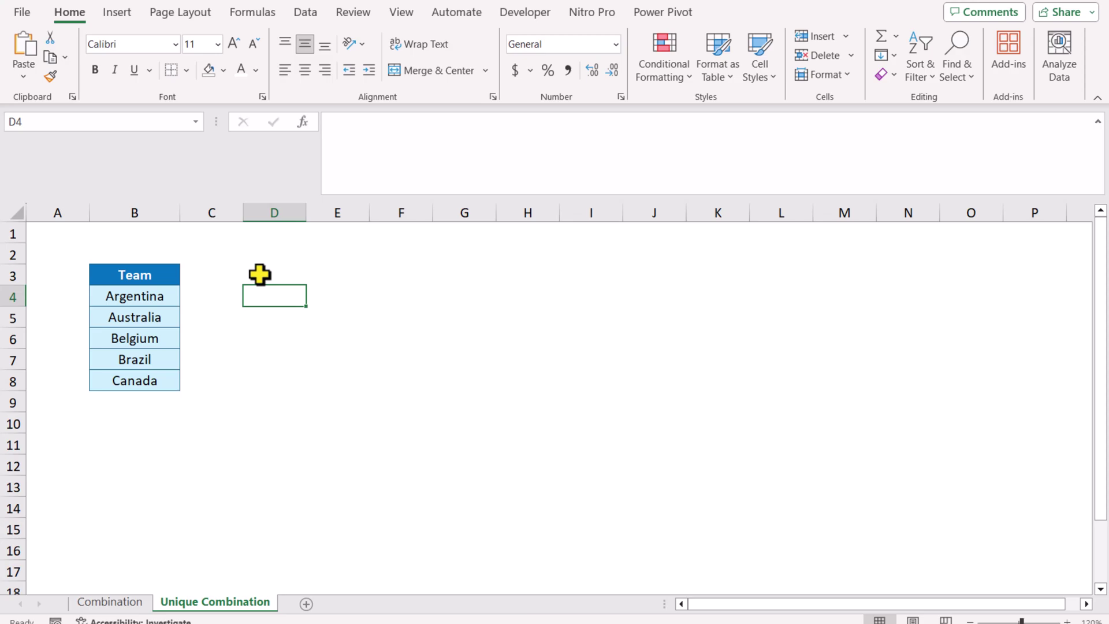
- Enter =B4:B8&"|"&TRANSPOSE(B4:B8) in D4 to spill a 5×5 grid of pipe-joined team pairs
type("=")
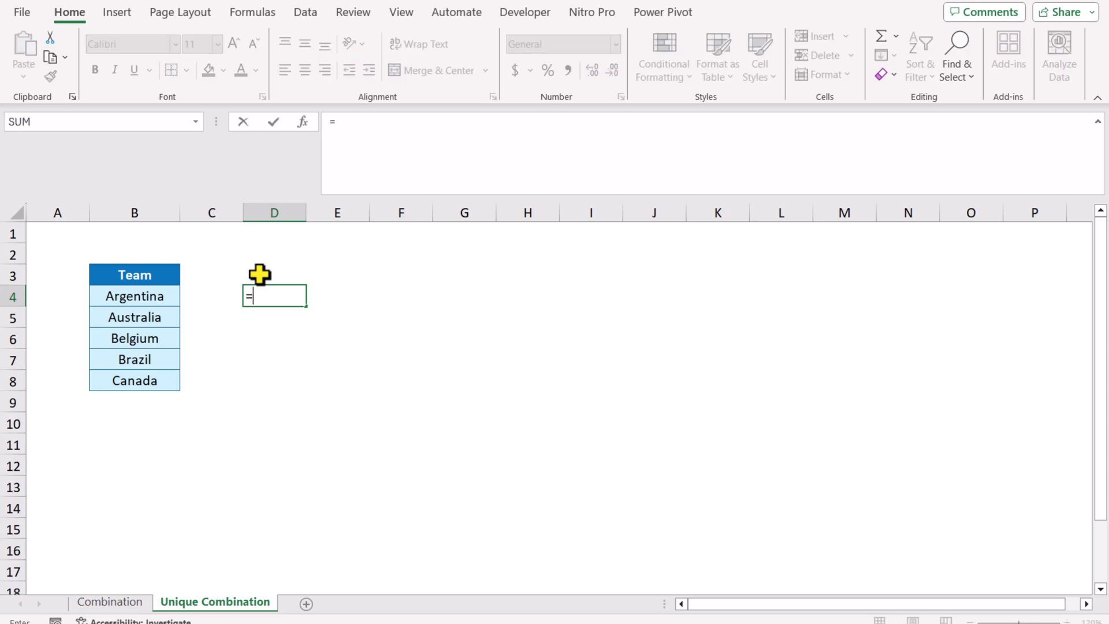
left_click_drag(161, 296, 168, 380)
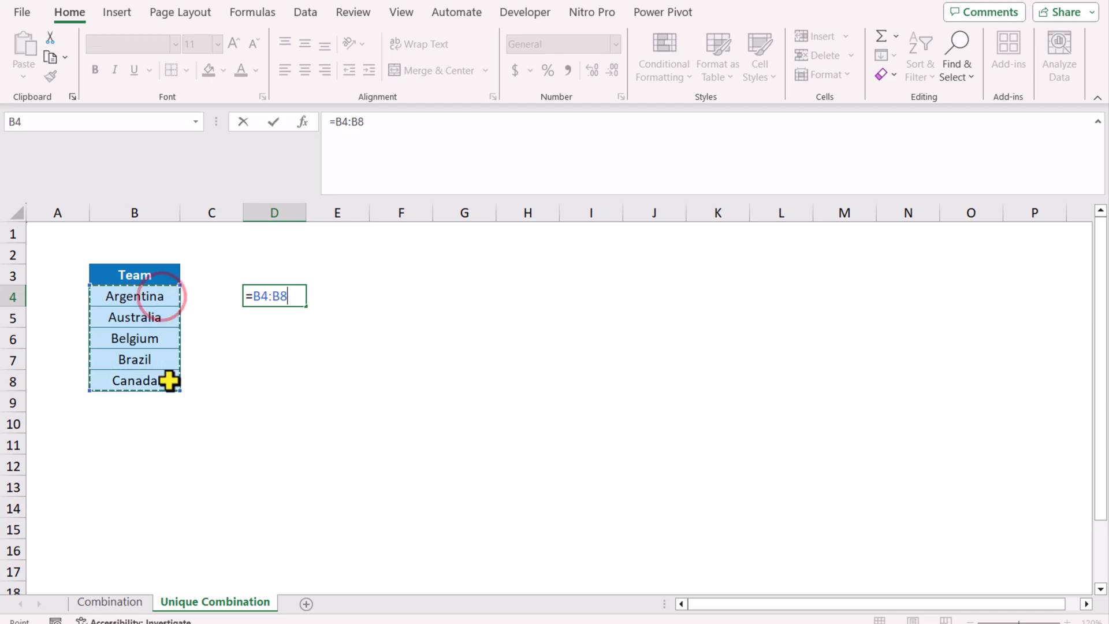
type("&")
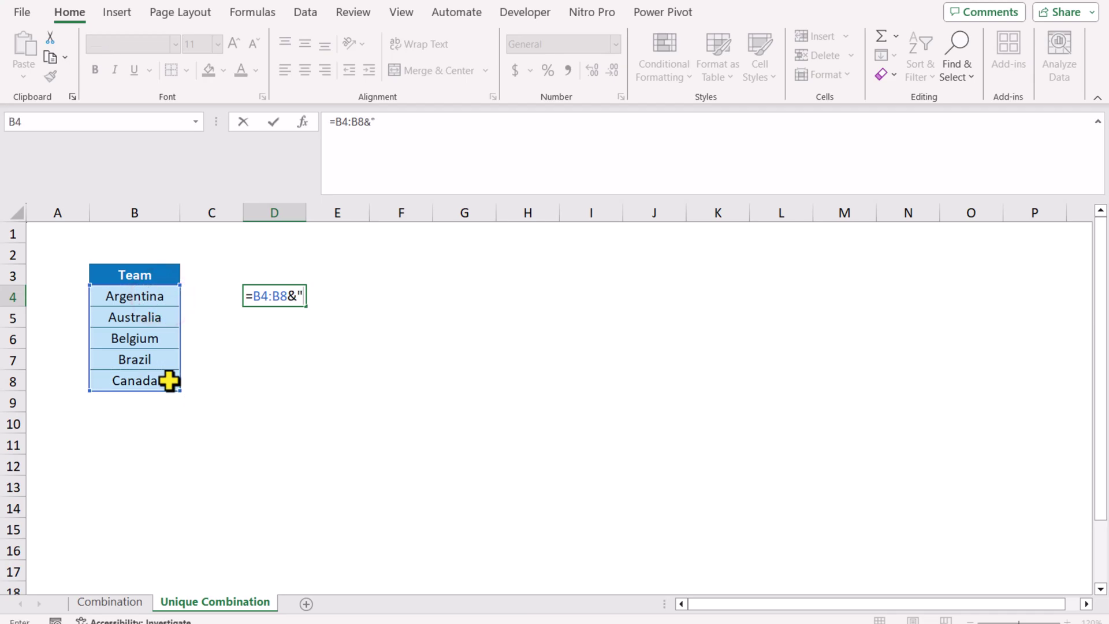
type("\"|\"&trans")
double_click(378, 319)
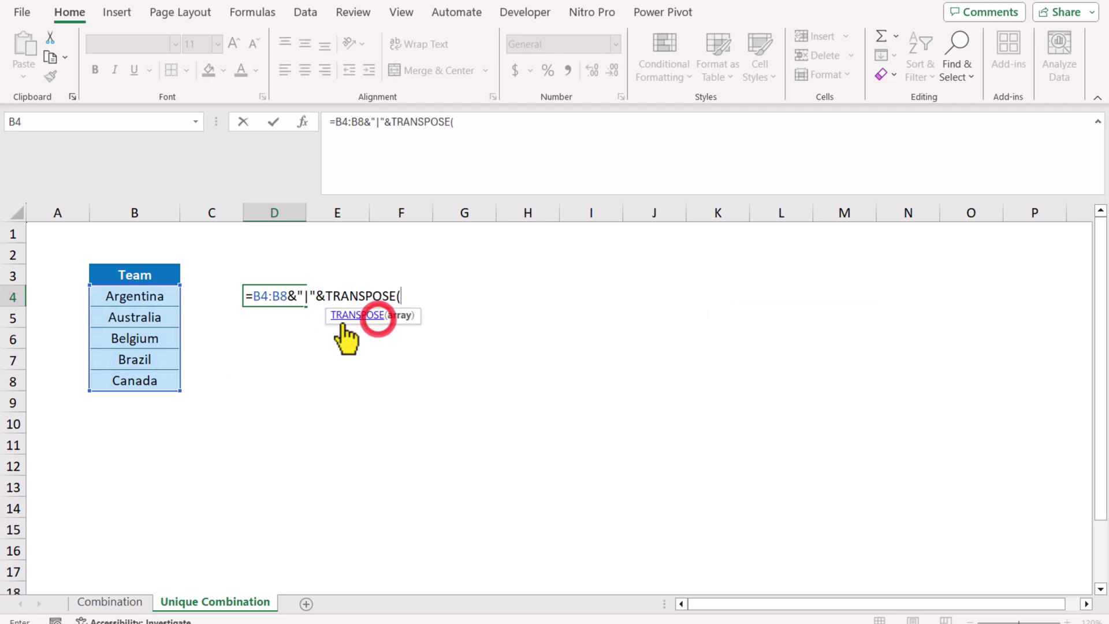
left_click_drag(156, 295, 153, 375)
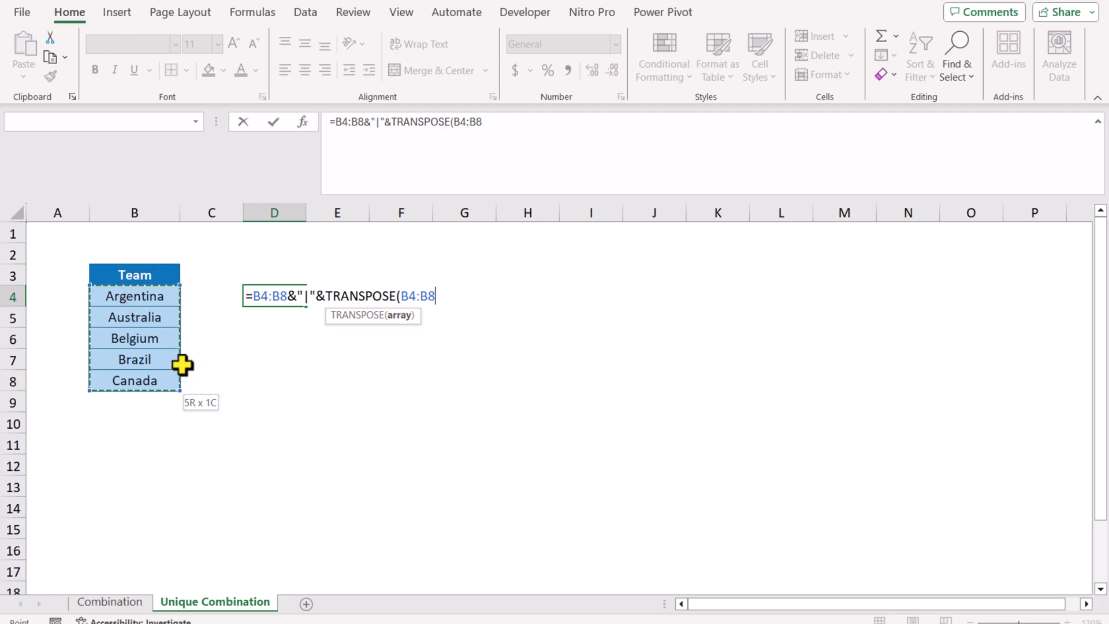
key("Return")
left_click(265, 298)
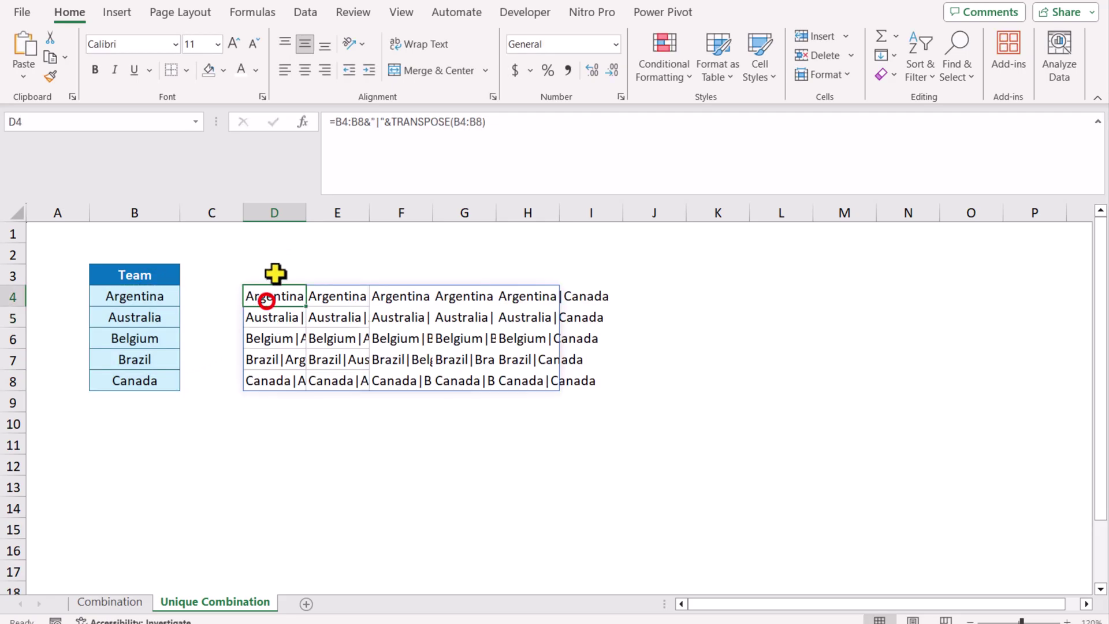
- Wrap the D4 pair-grid formula in TOCOL so the pairs spill down one column
left_click(334, 122)
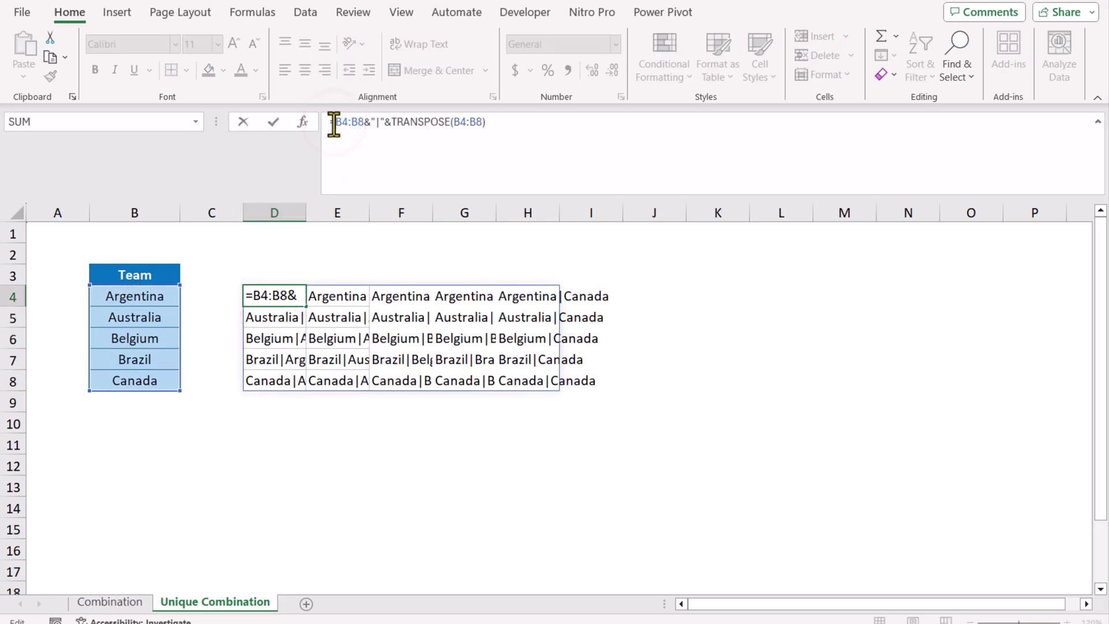
type("Tocol(")
left_click(558, 130)
type(")")
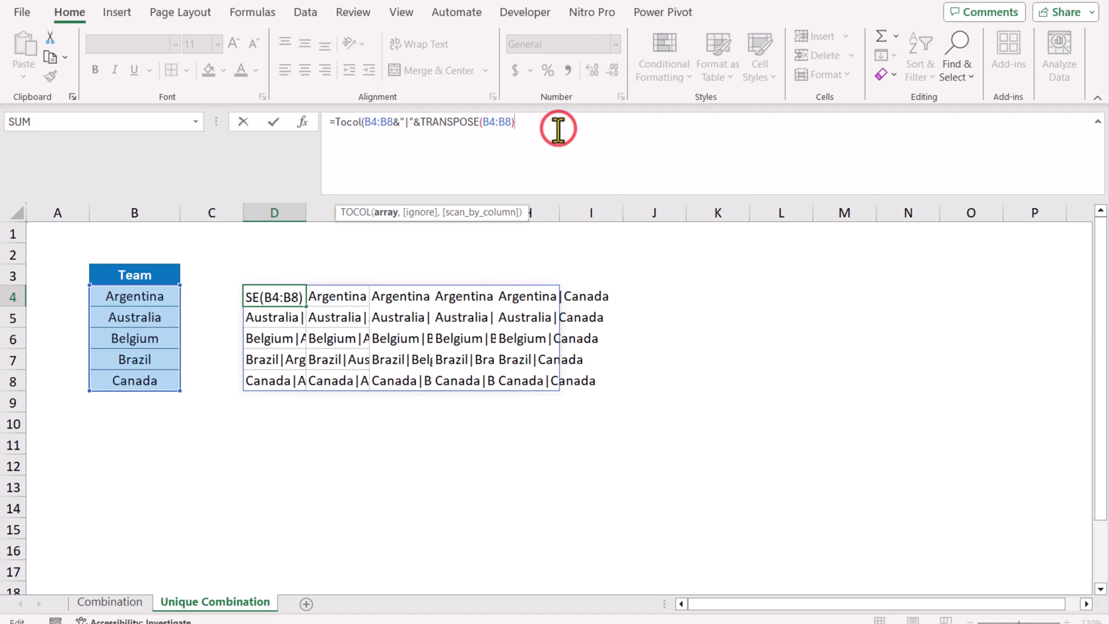
key("Return")
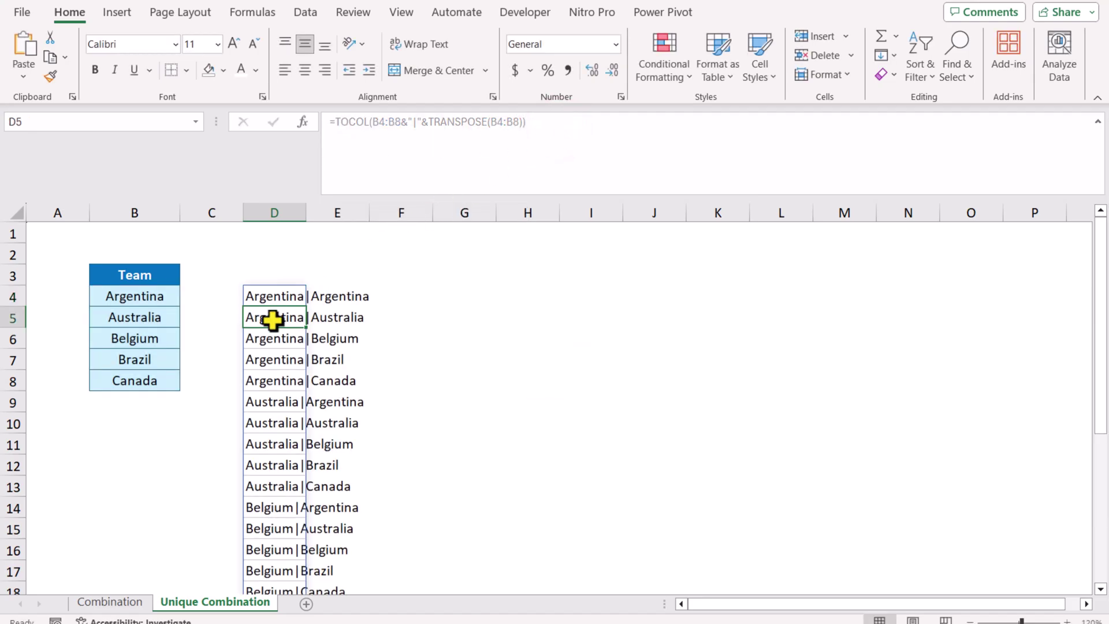
- Begin a LET in D4 naming the TOCOL result x
left_click(270, 297)
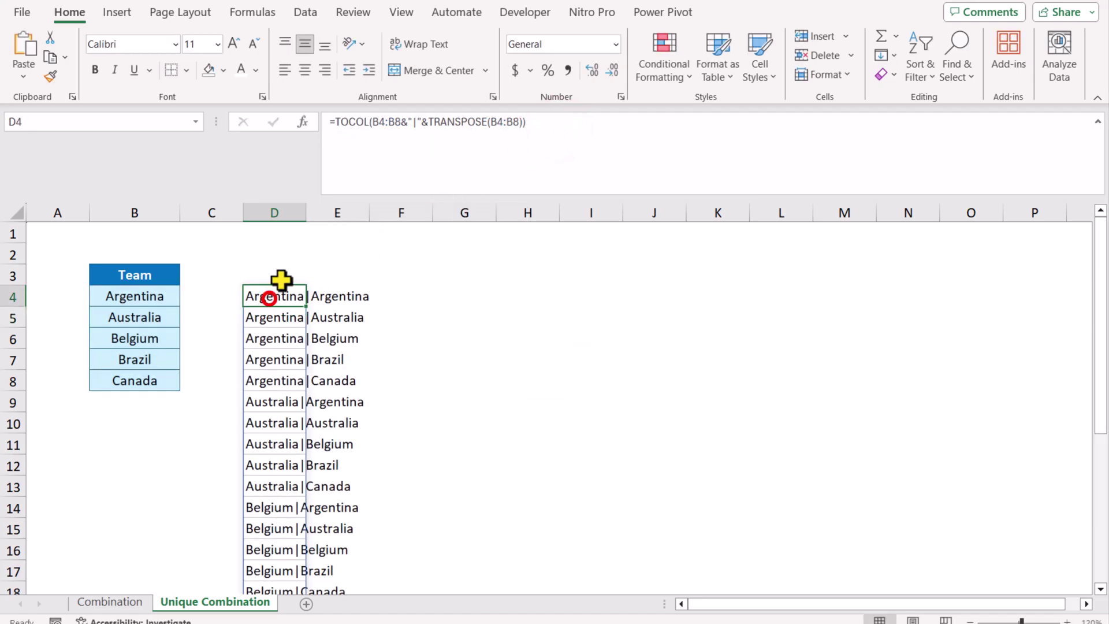
left_click(331, 122)
type("Let(")
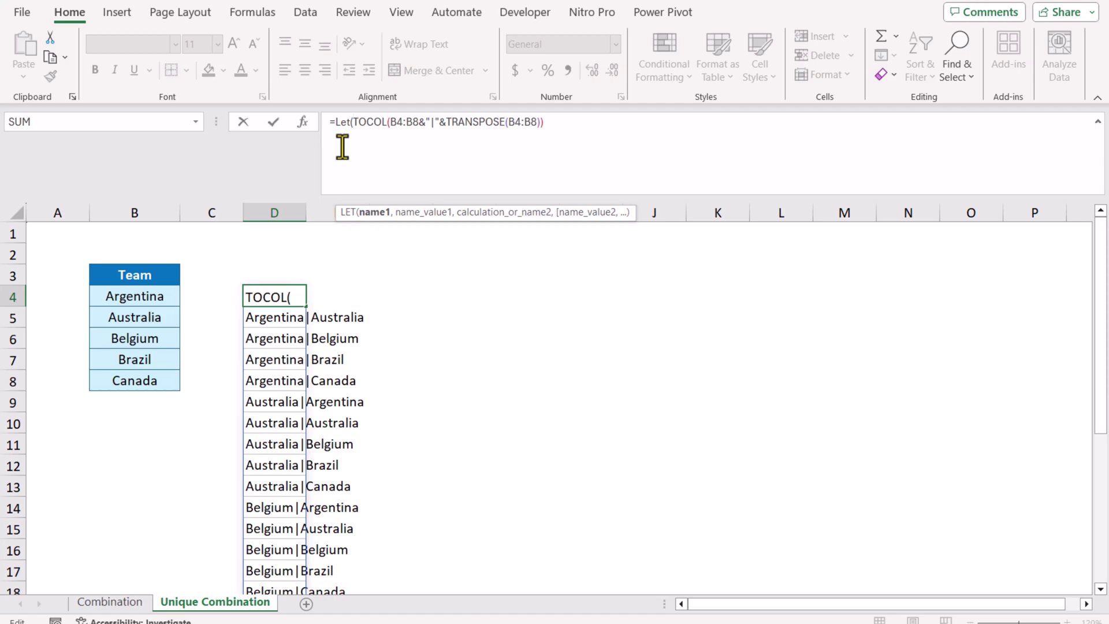
type("x,")
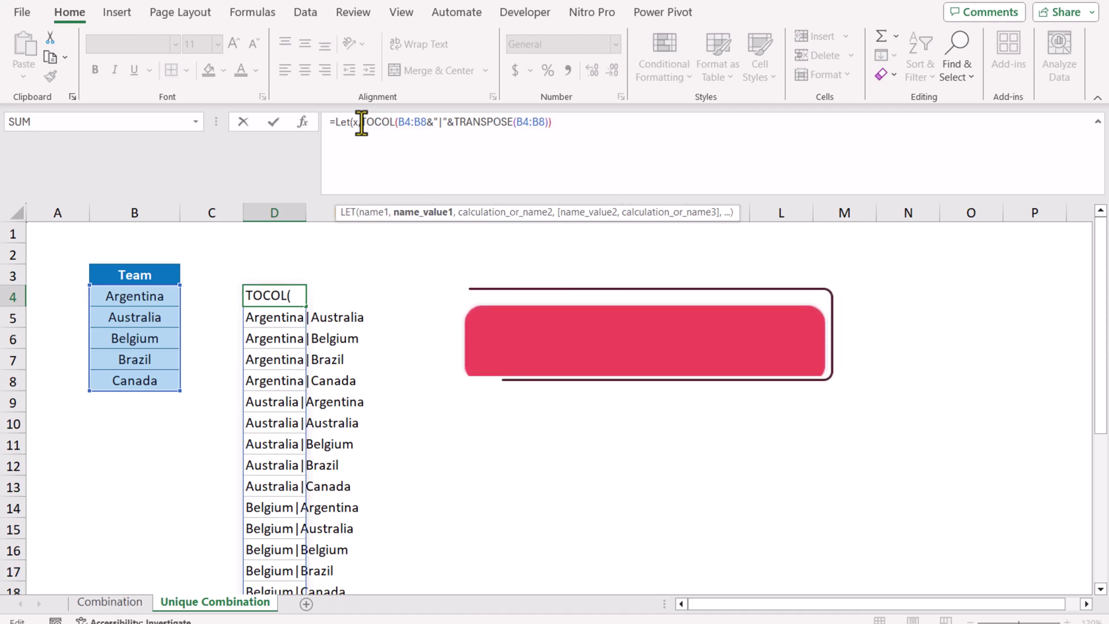
left_click_drag(361, 122, 572, 123)
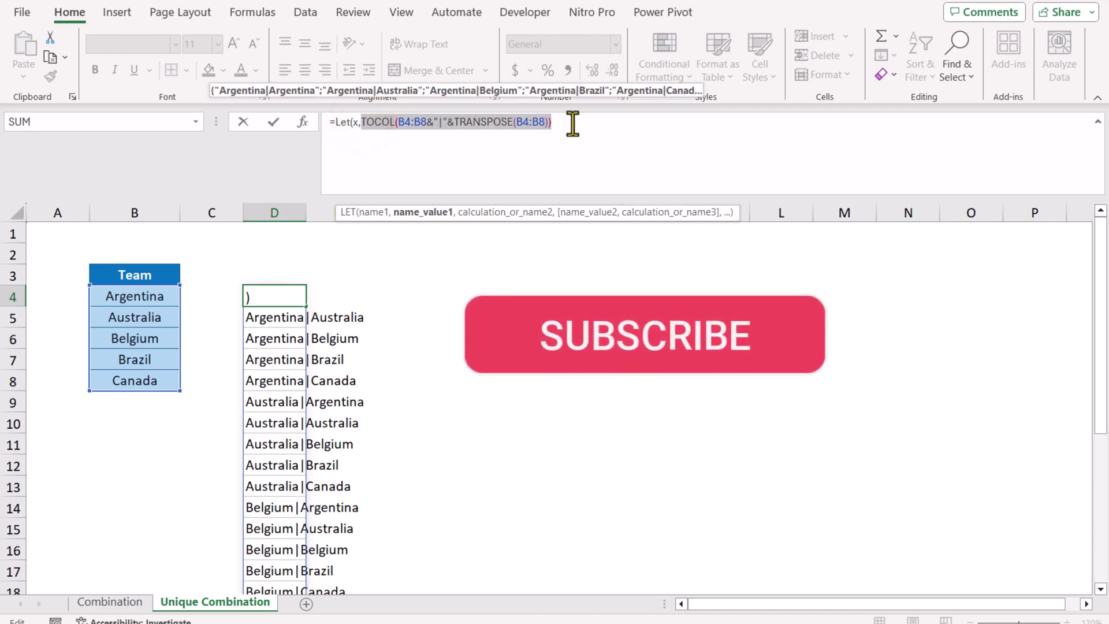
left_click(572, 123)
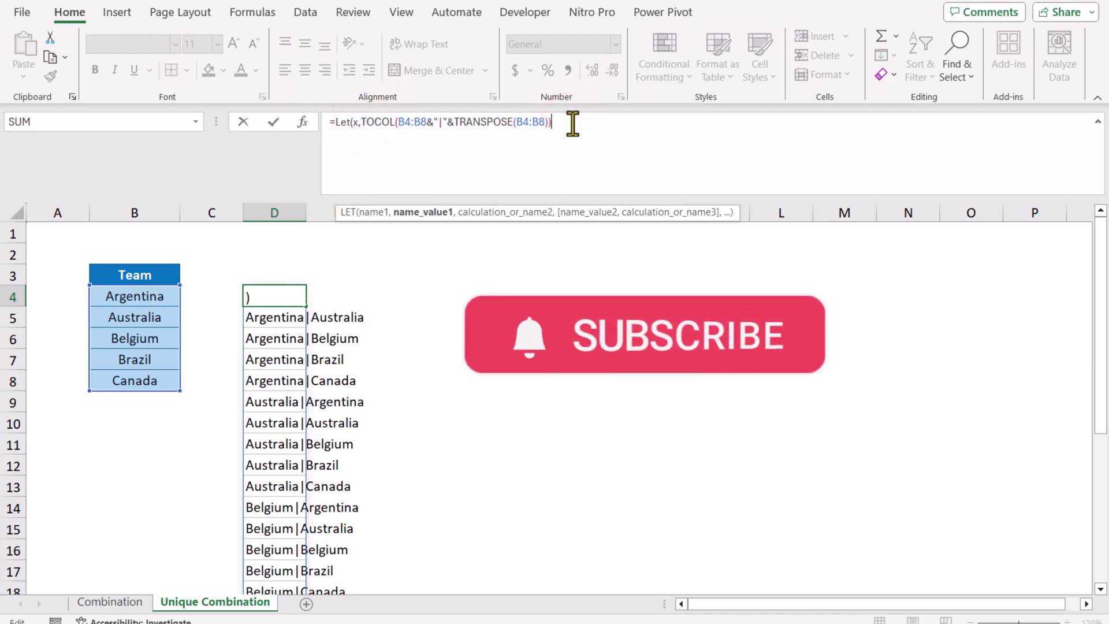
type(",")
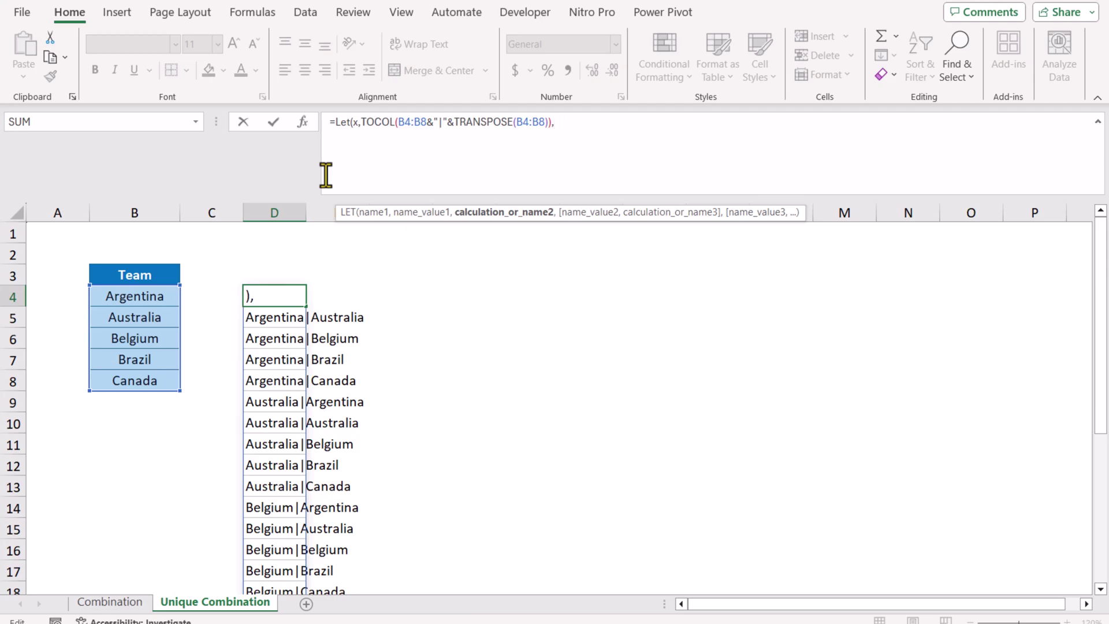
key("alt+Return")
- Define TB as TEXTBEFORE(x,"|") and TA as TEXTAFTER(x,"|") on separate formula lines
type("T")
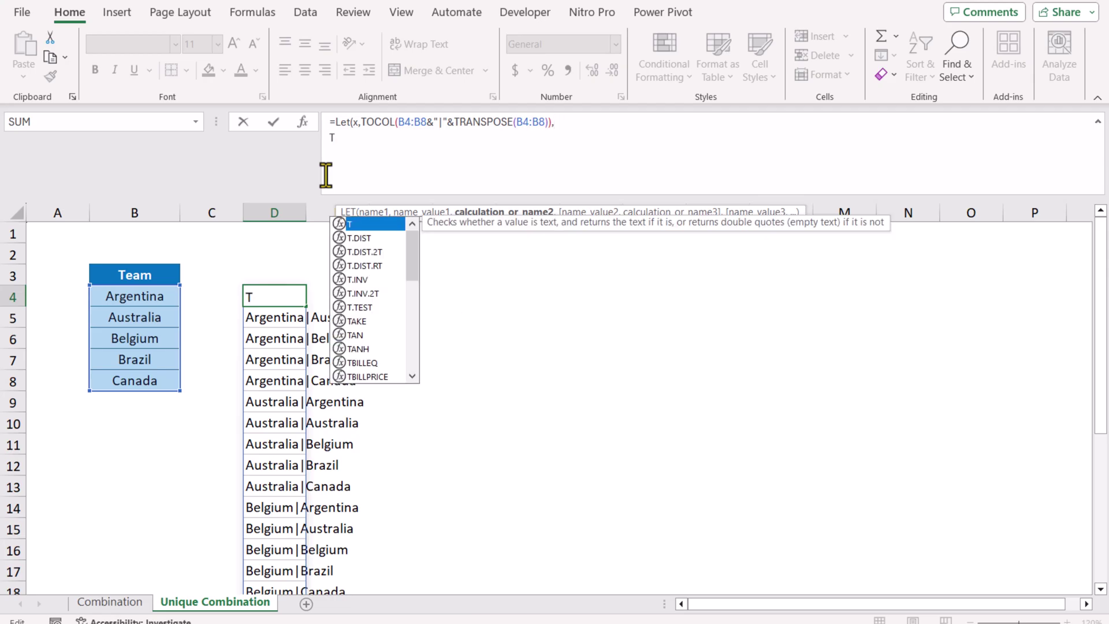
type("B,t")
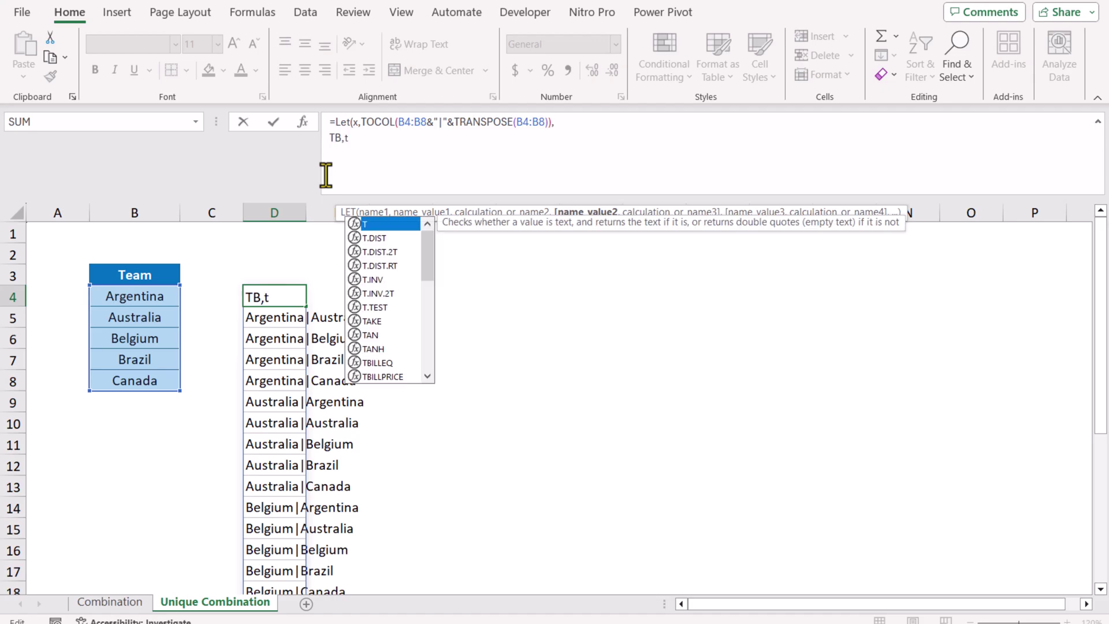
type("extbefore(x")
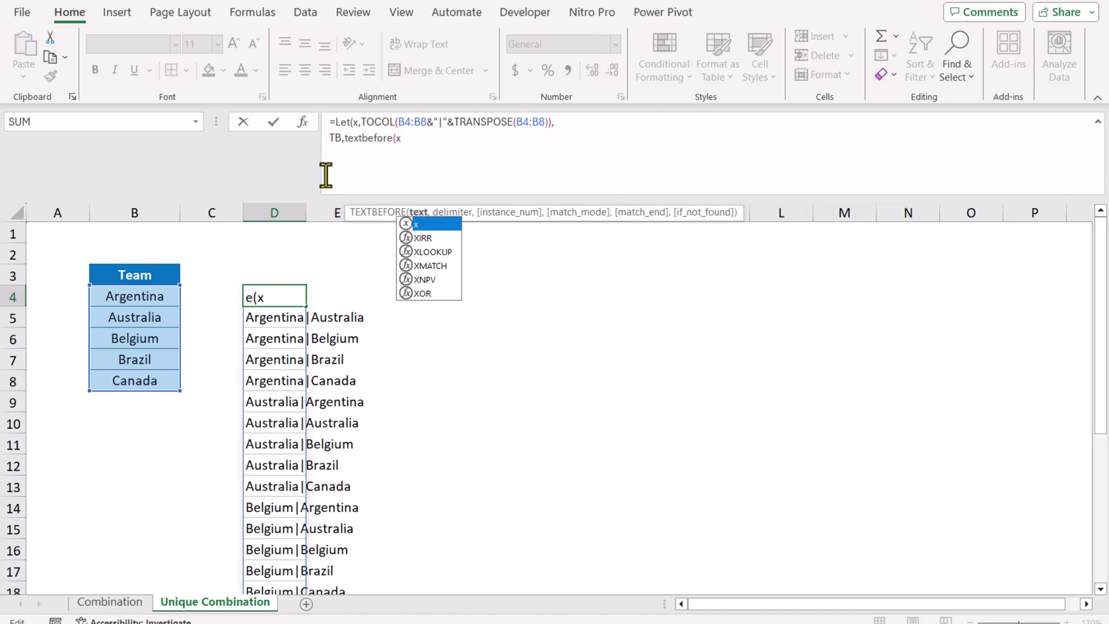
type(",\"")
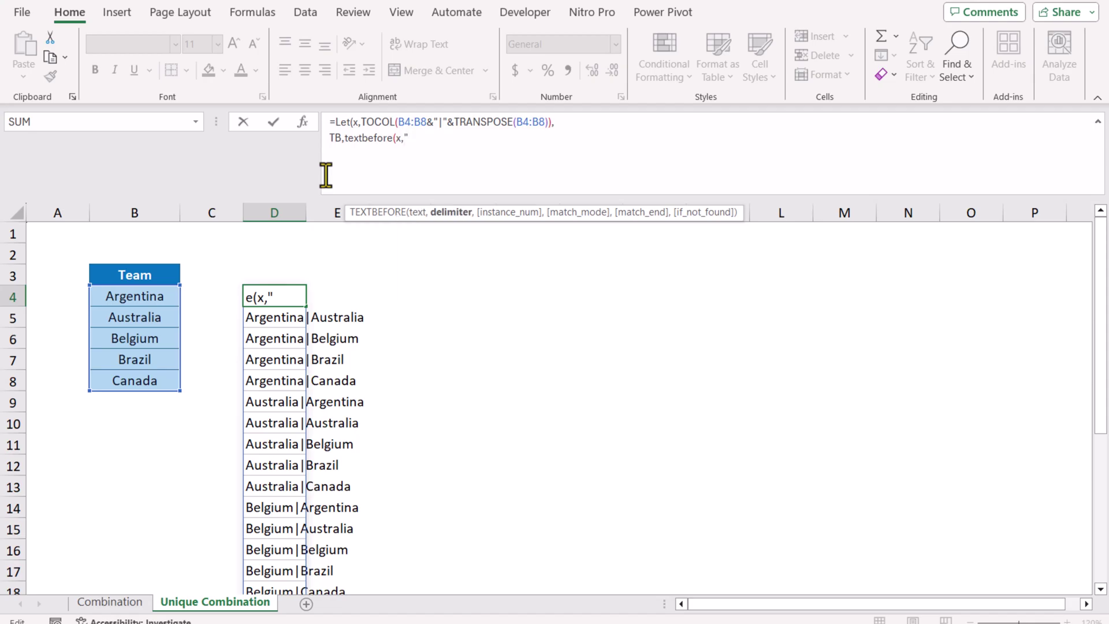
type("|\"),")
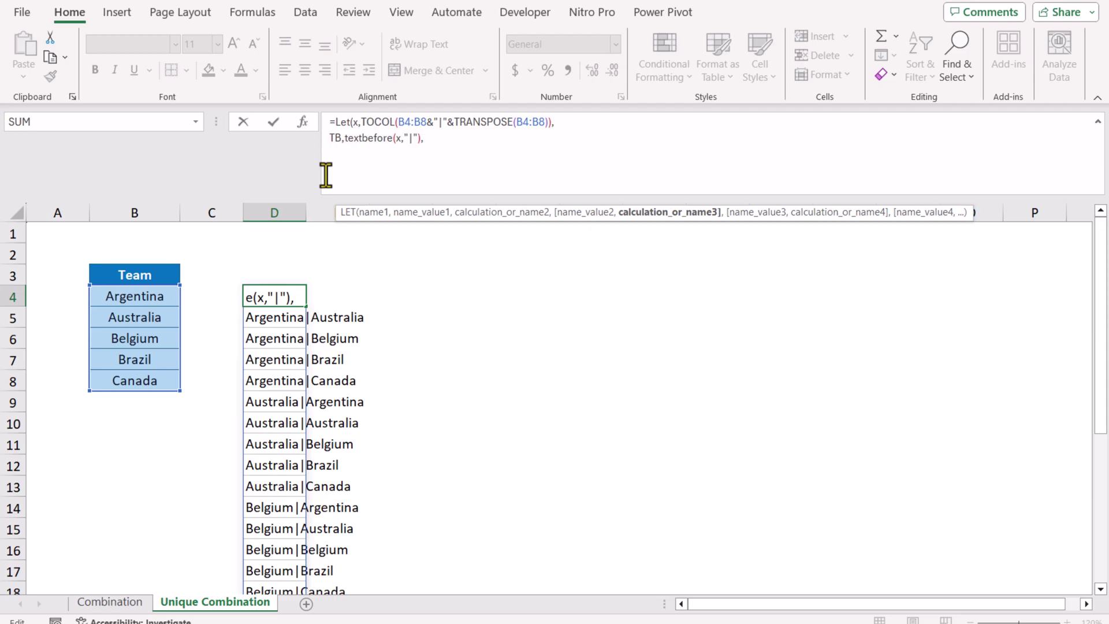
key("alt+Return")
type("TA,textafter")
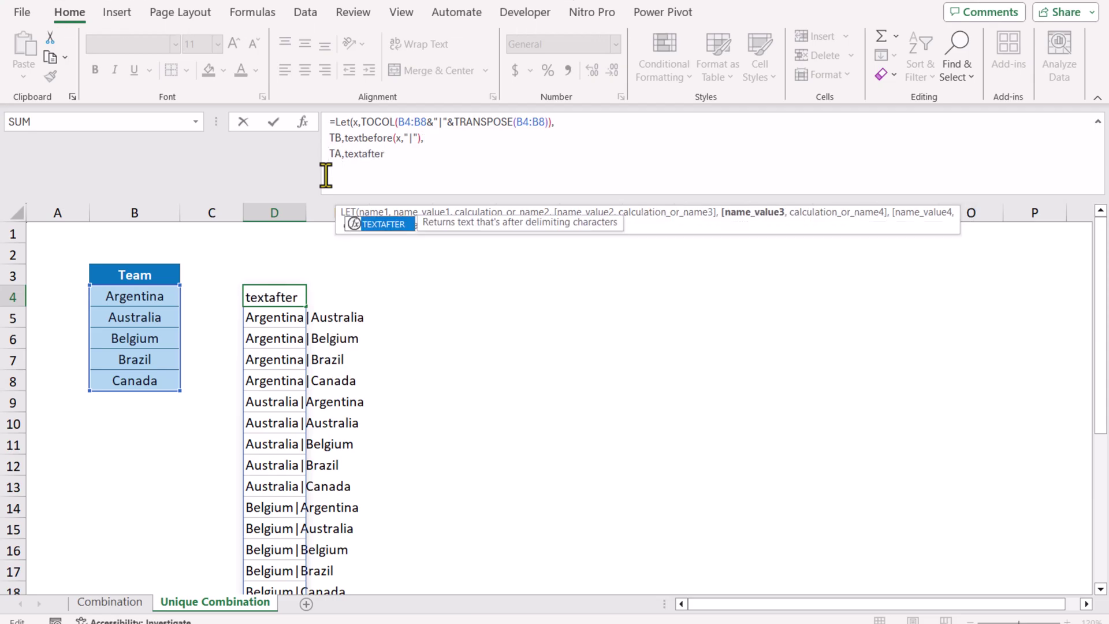
type("(x,")
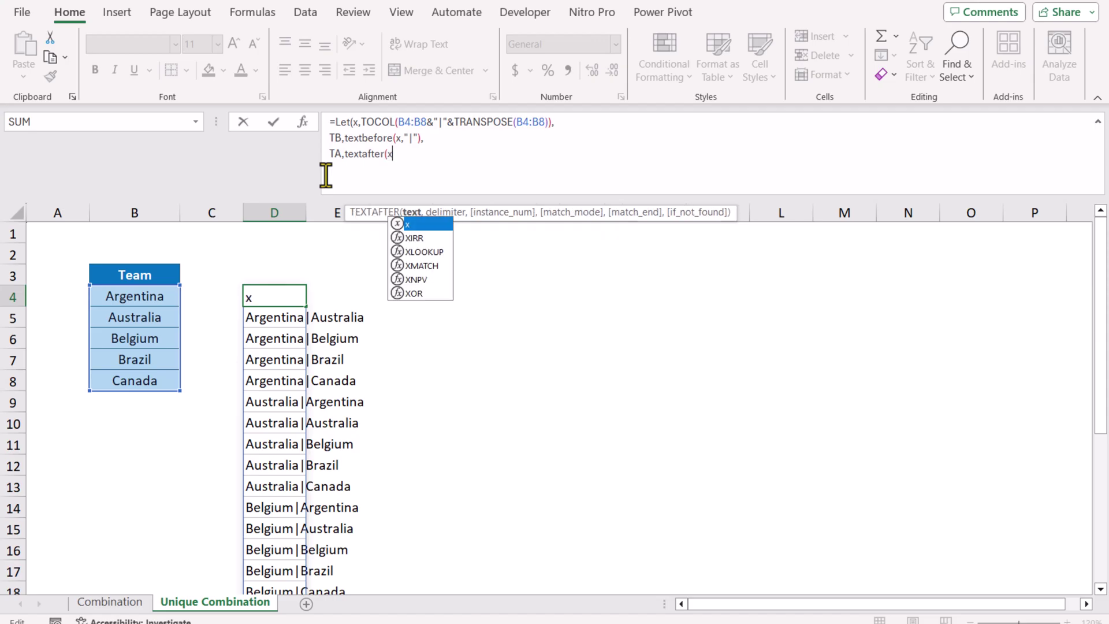
key("BackSpace")
key("BackSpace")
type("x,")
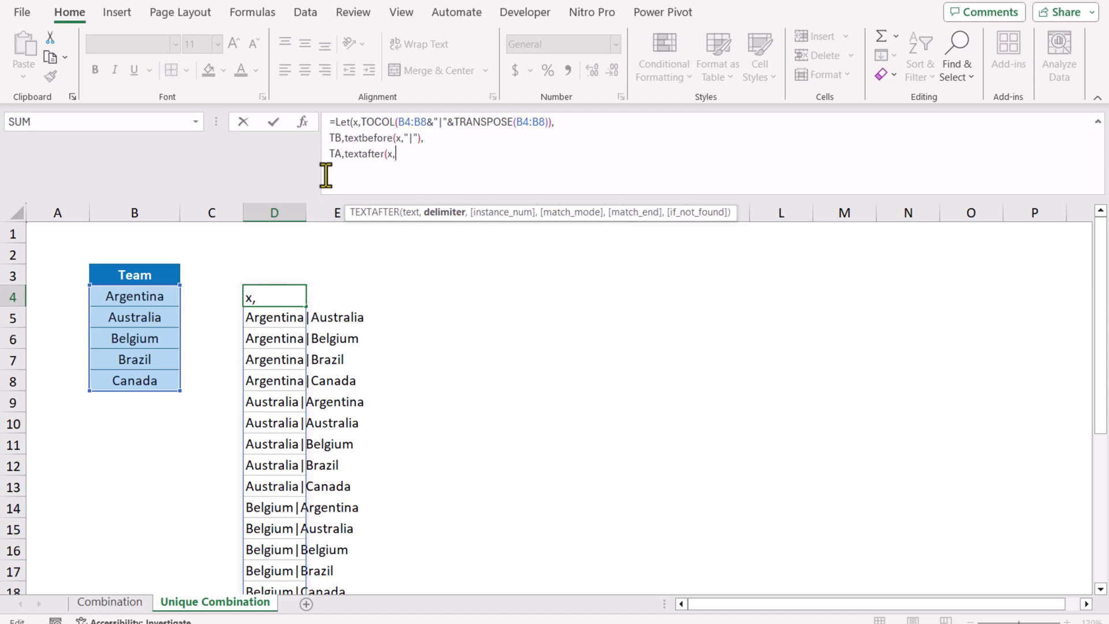
type("\"|\")")
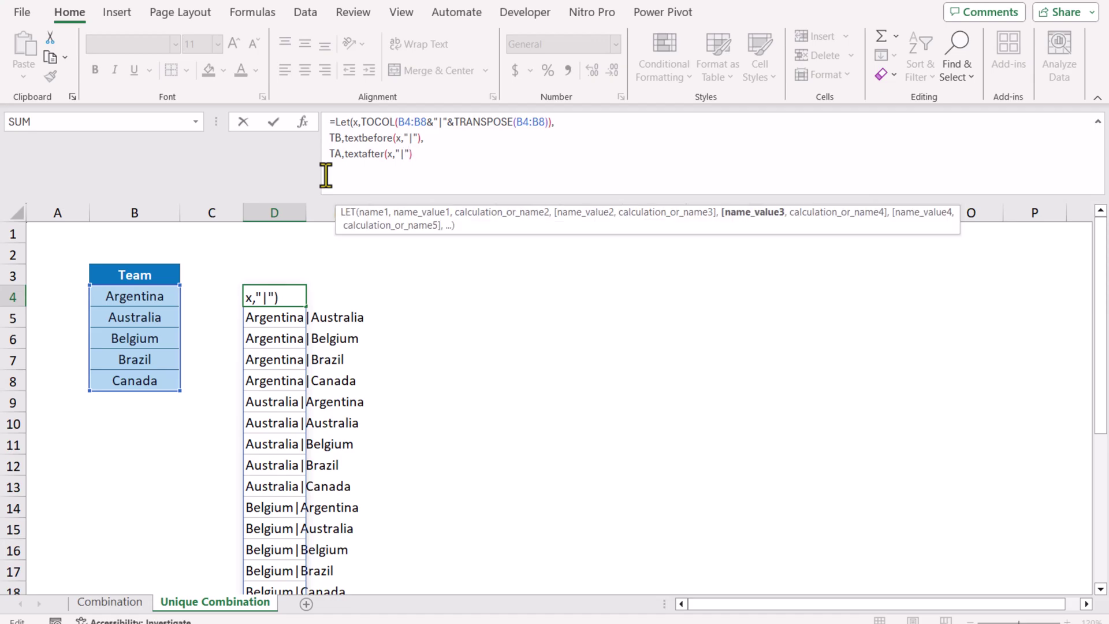
type(",")
key("alt+Return")
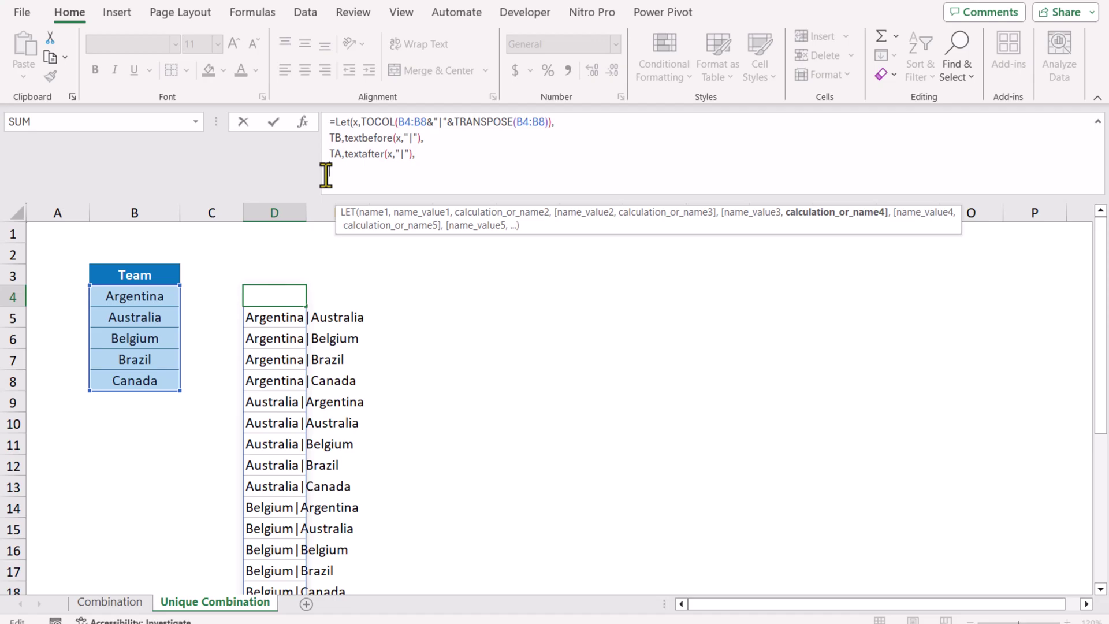
- Finish the LET with IF(TB>TA,HSTACK(TB,TA),HSTACK(TA,TB)) and close all parentheses
type("if(")
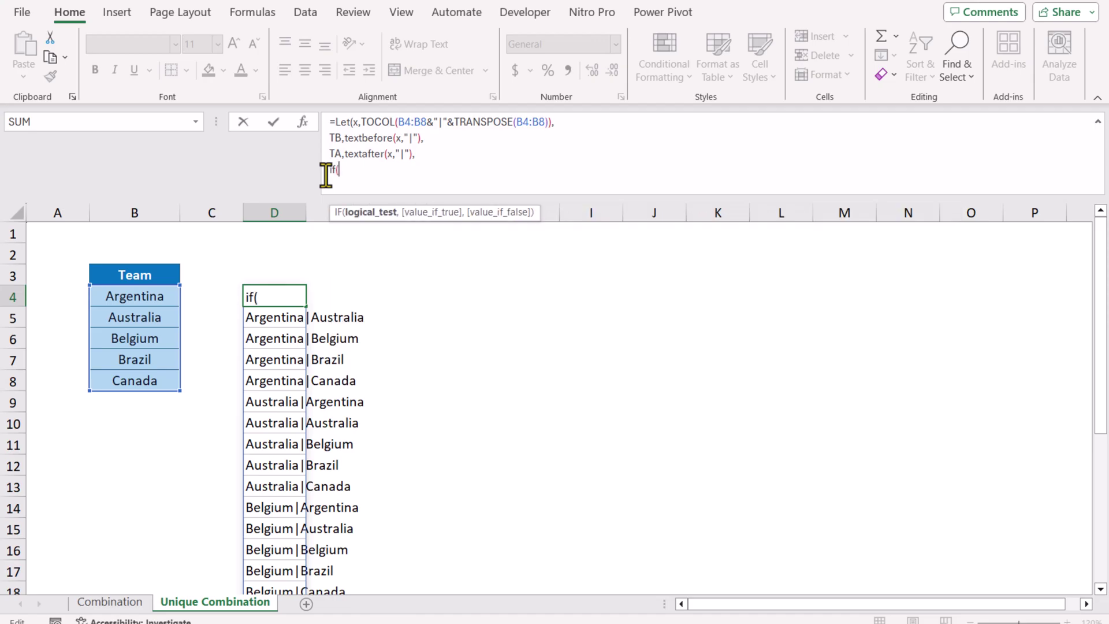
type("TB")
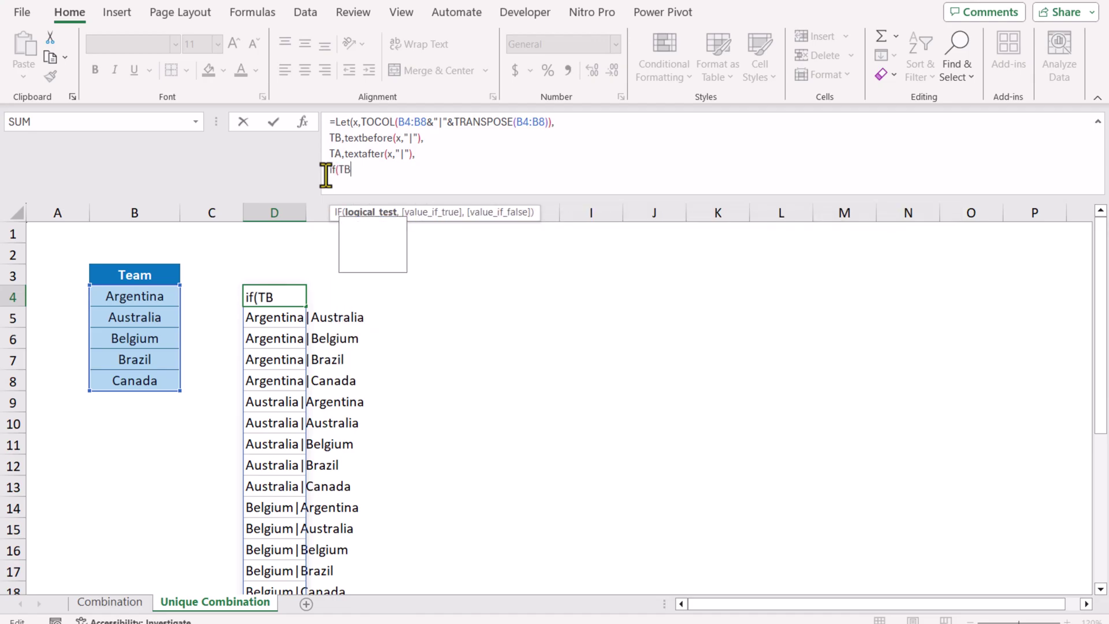
type(">TA,")
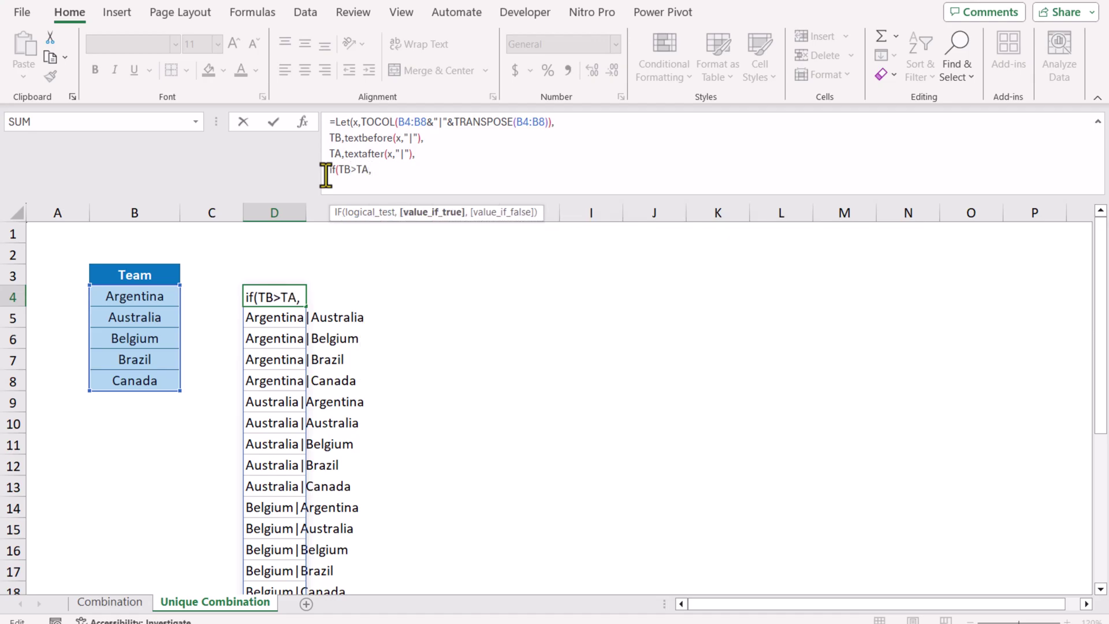
type("hstack(")
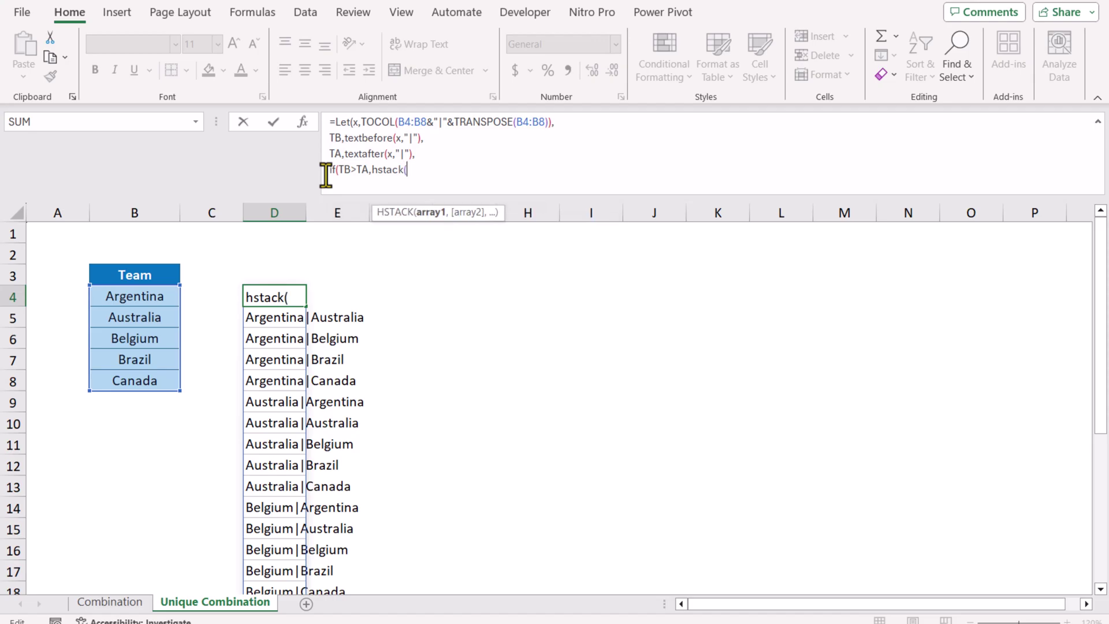
type("TB")
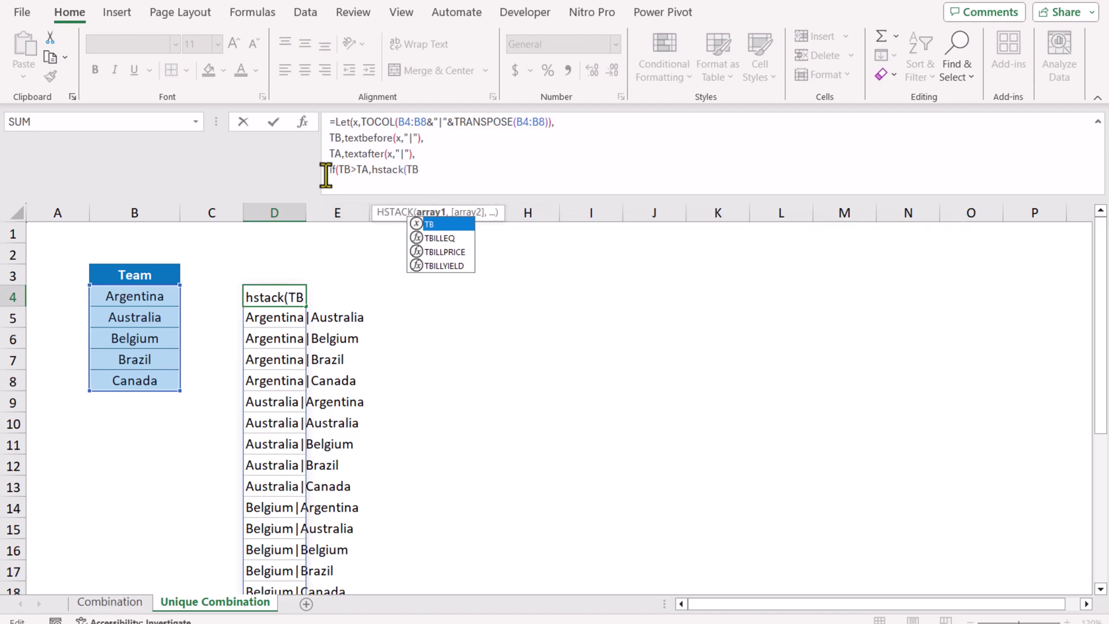
type(",TA")
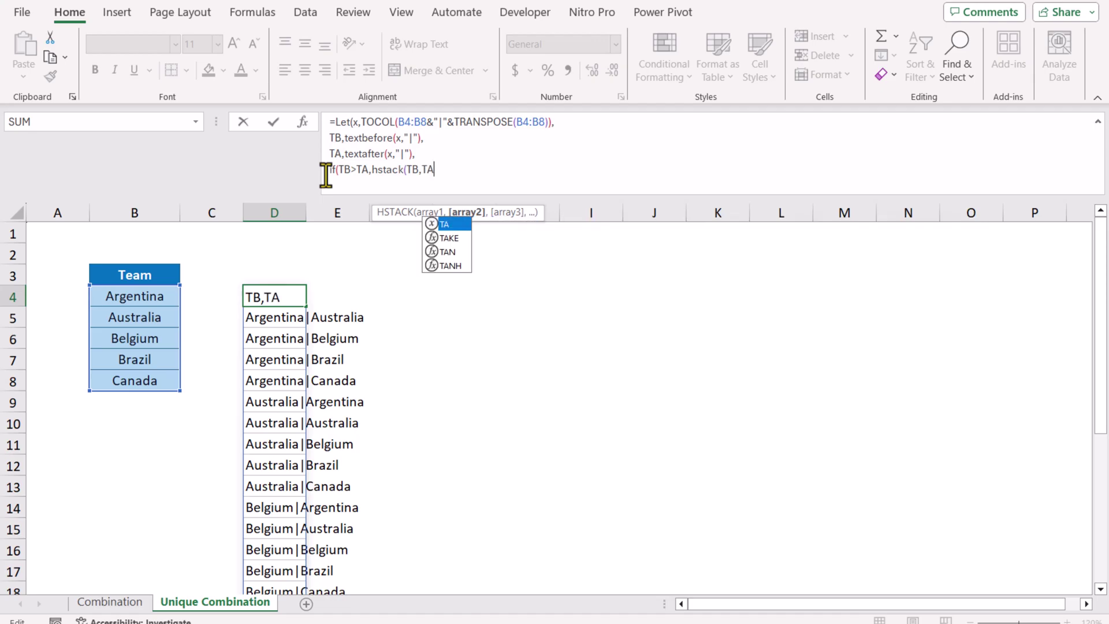
type("),")
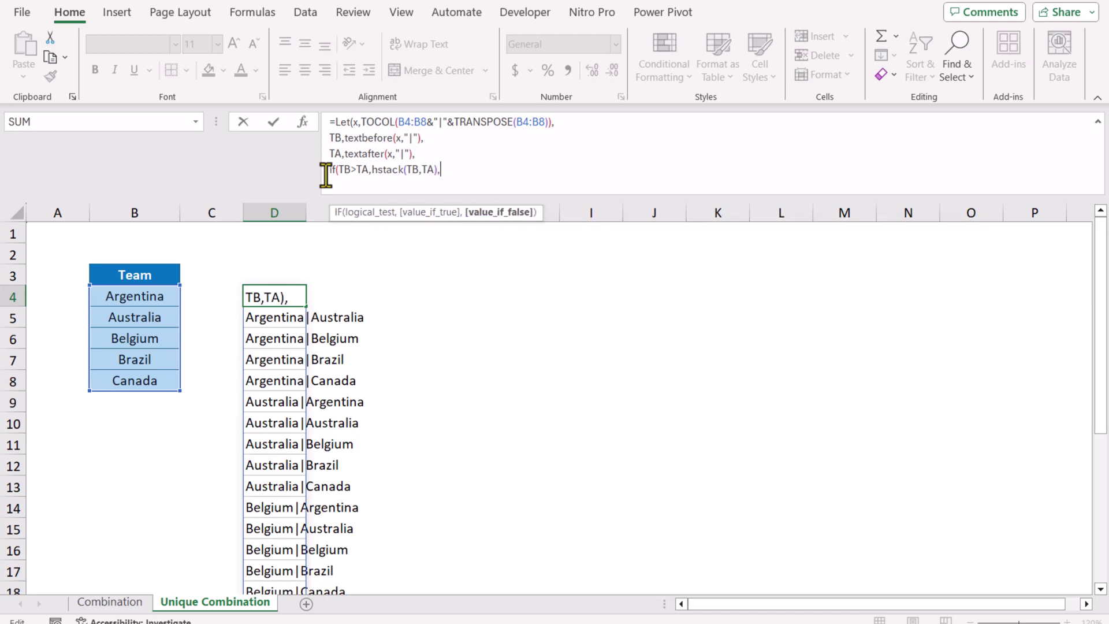
type("hstack(")
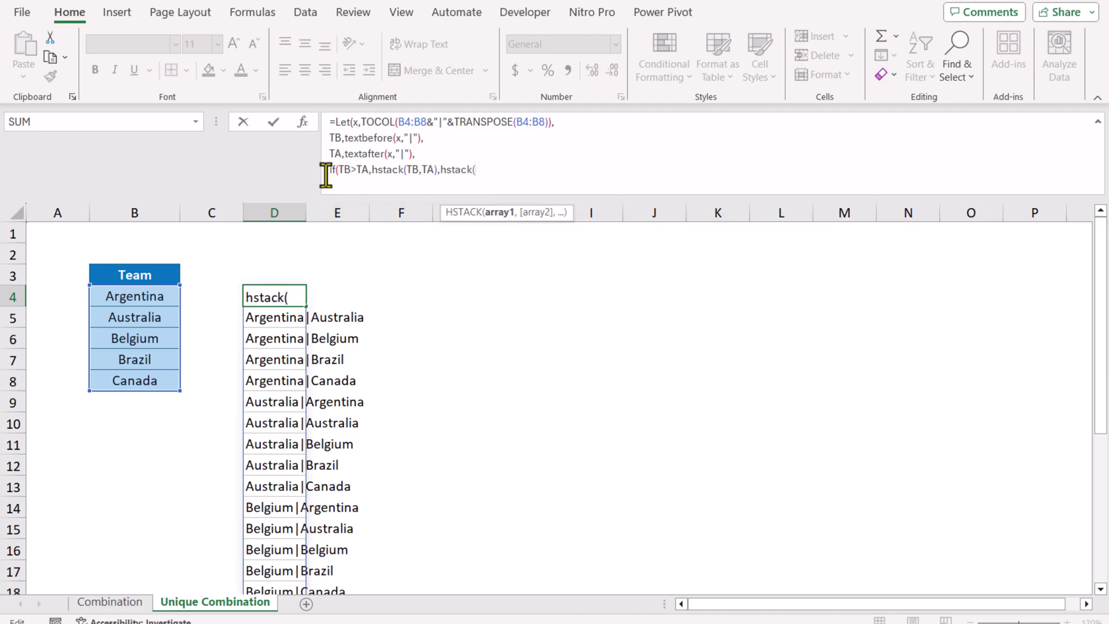
type("T")
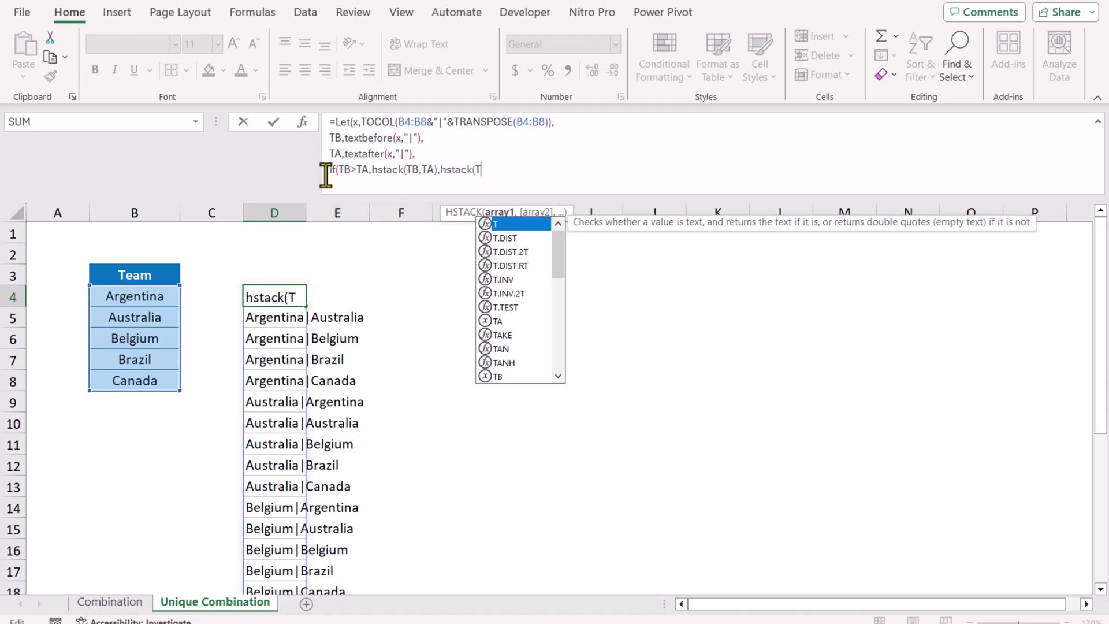
type("A,TB)")
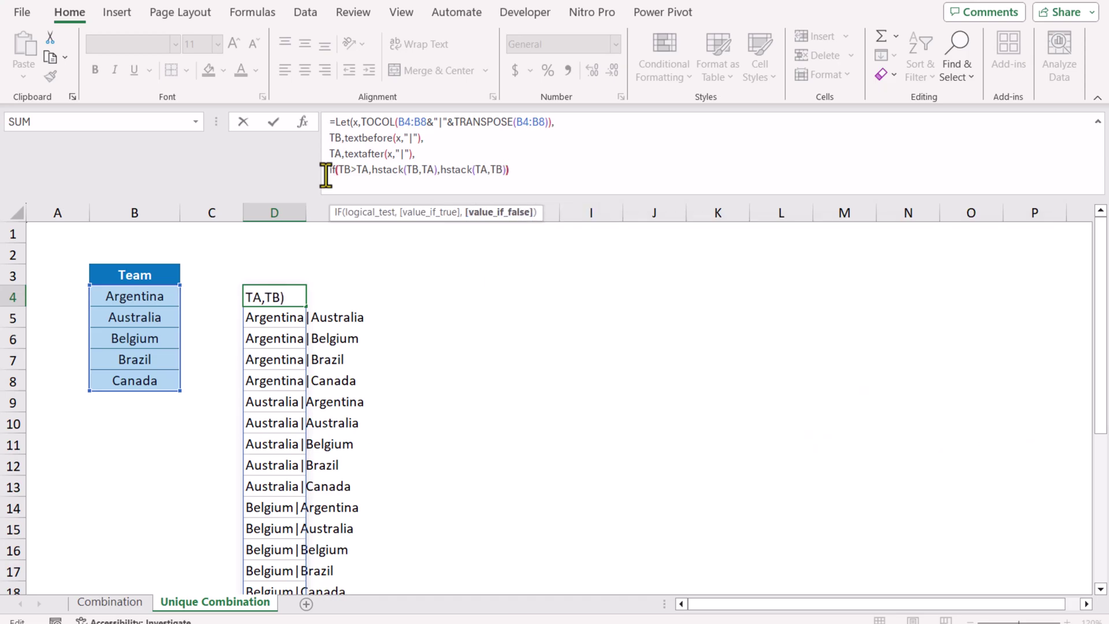
type(")")
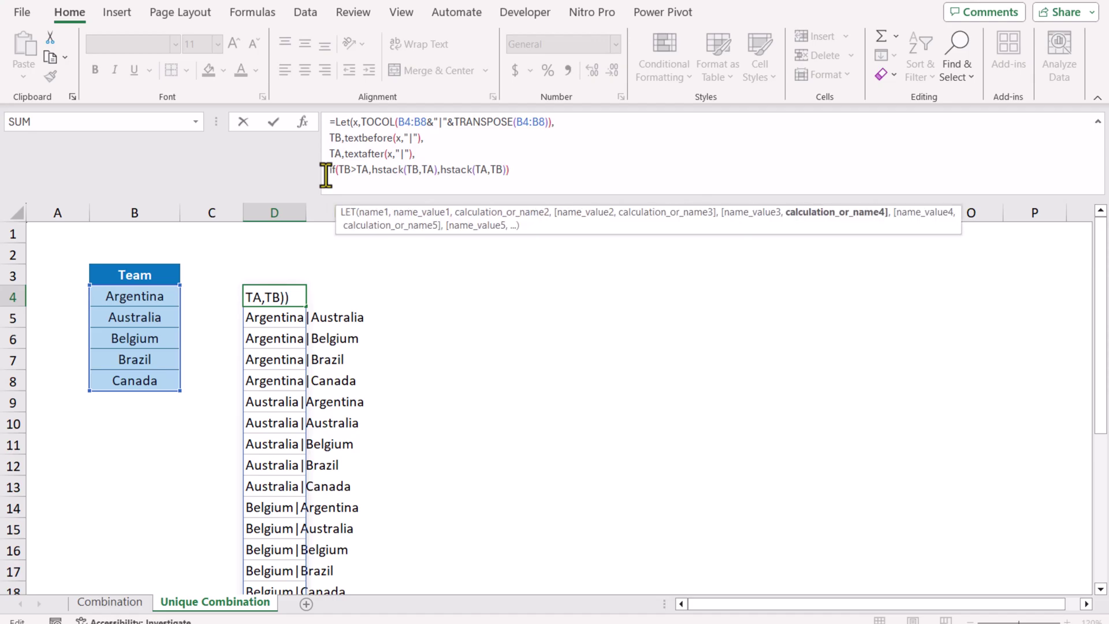
type(")")
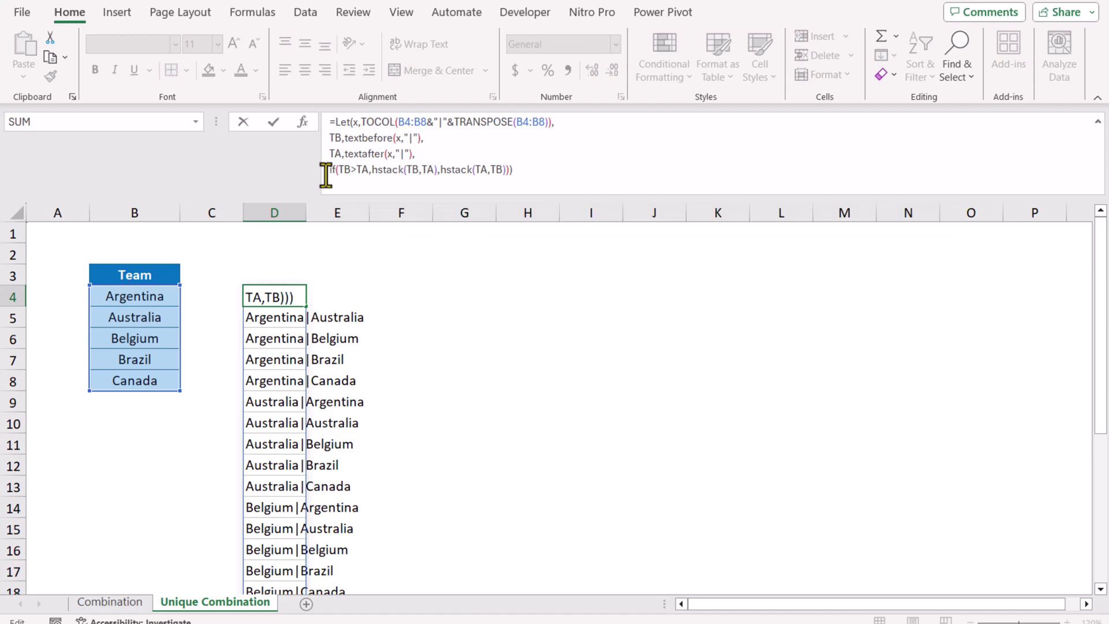
- Commit the LET so pairs spill into D:E, then drop one closing parenthesis before IF
key("Return")
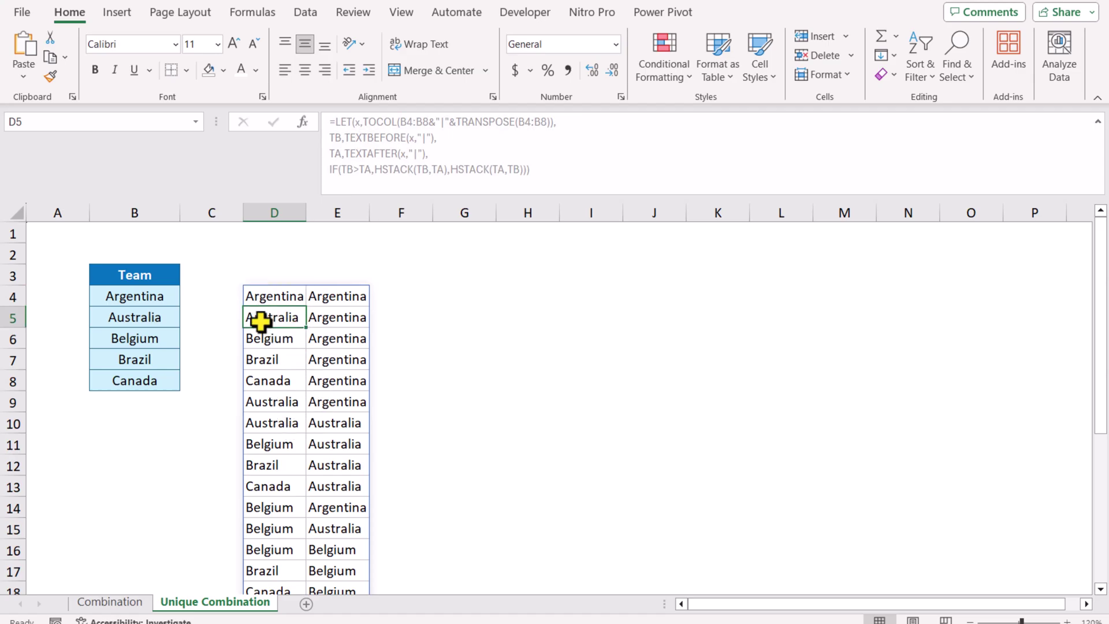
left_click(261, 297)
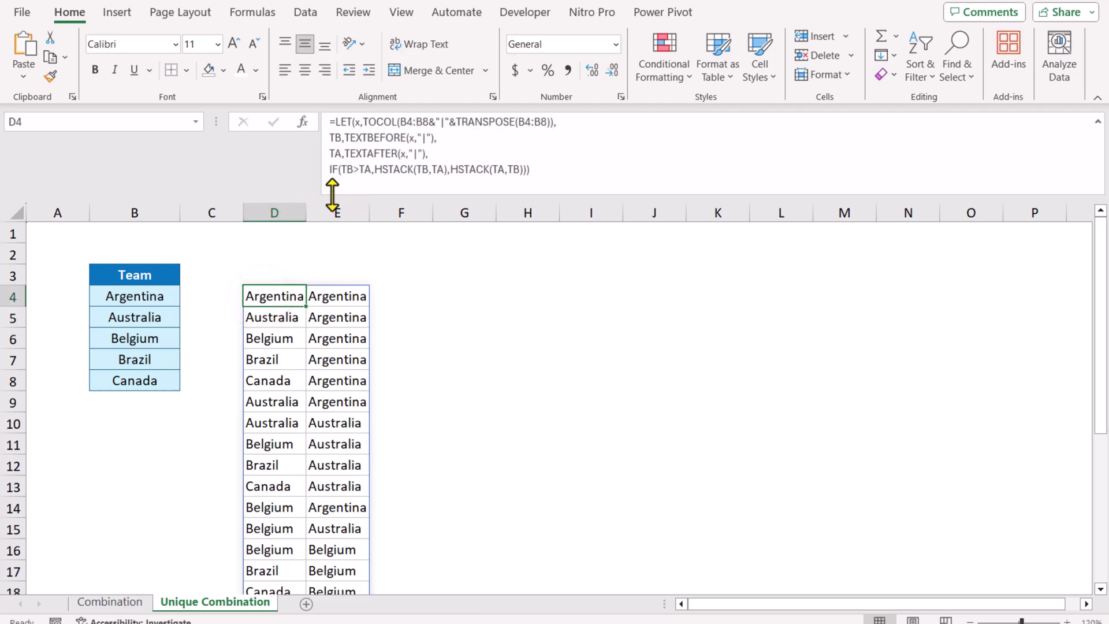
left_click(332, 170)
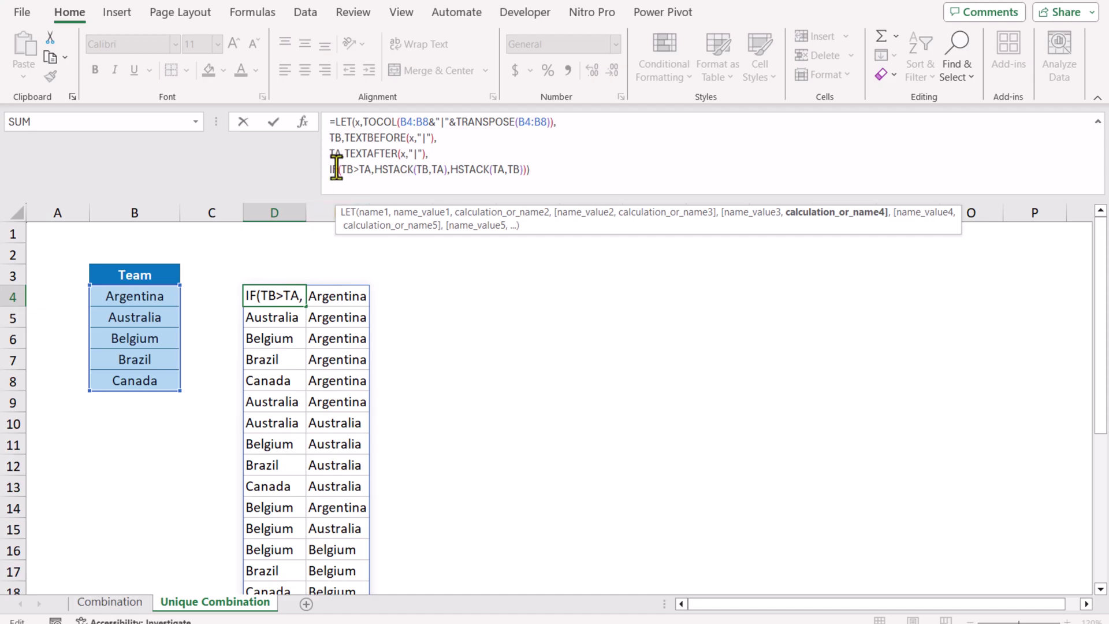
left_click(543, 169)
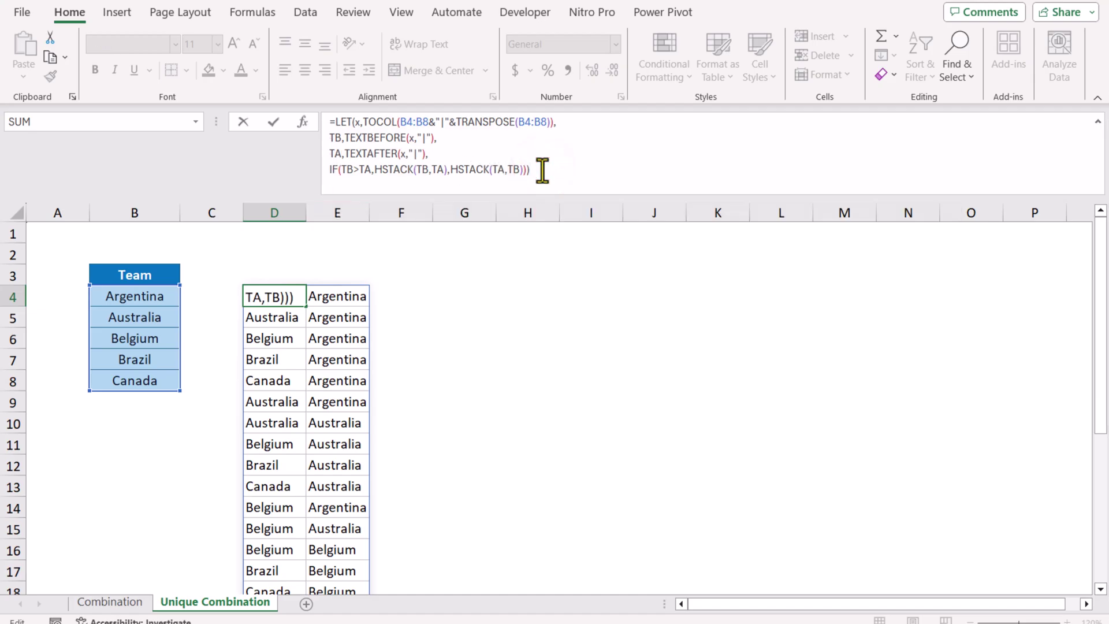
key("BackSpace")
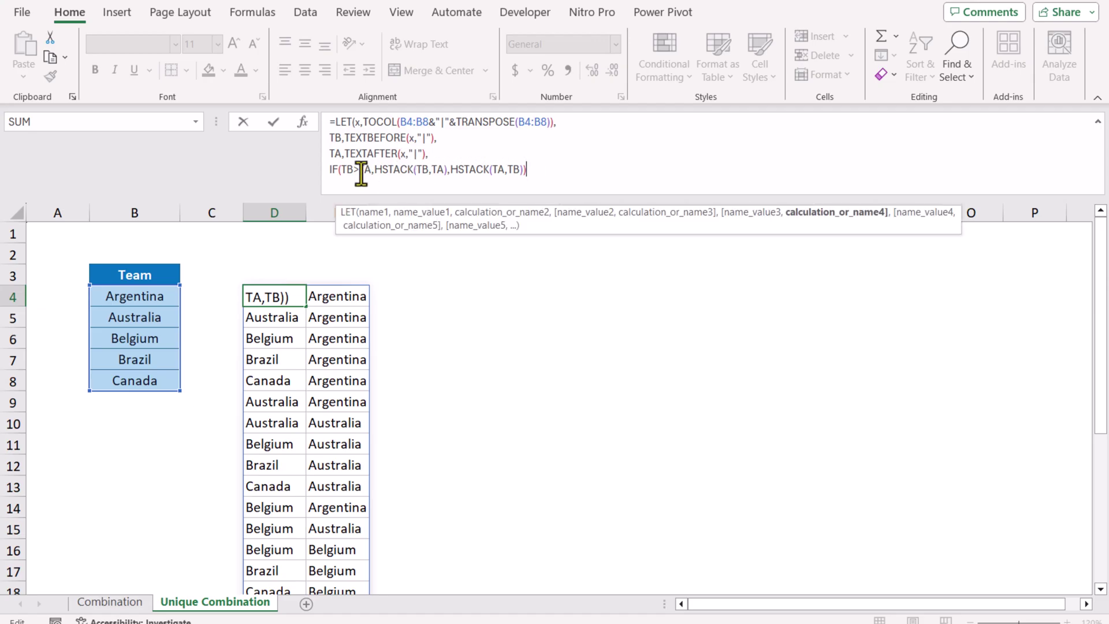
left_click(332, 171)
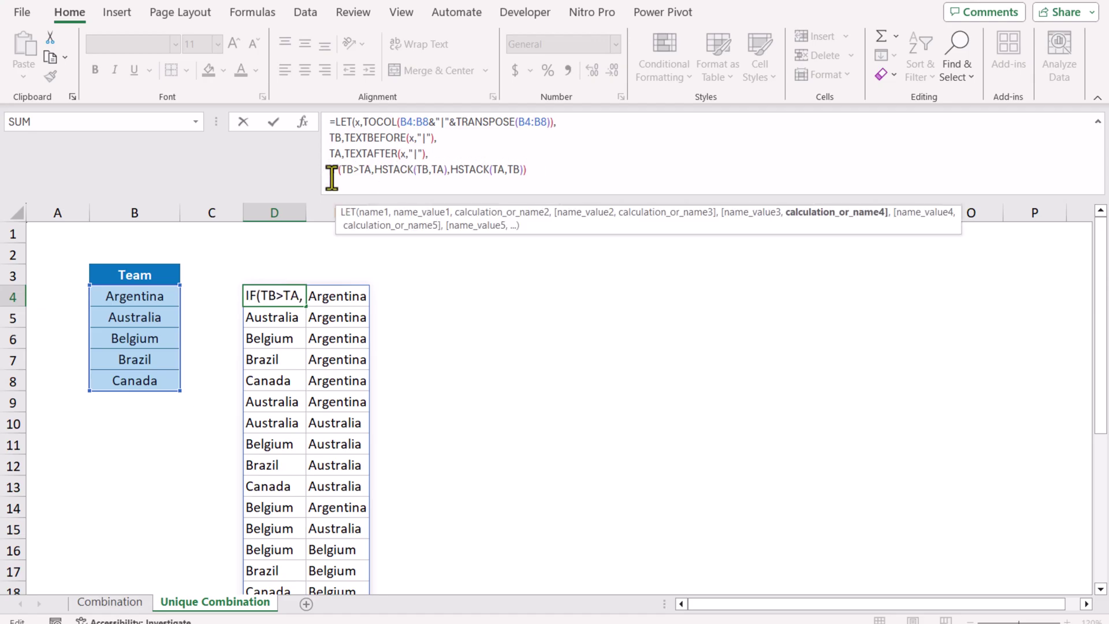
- Wrap the IF expression in FILTER with the condition TB<>TA and commit
type("Filter(")
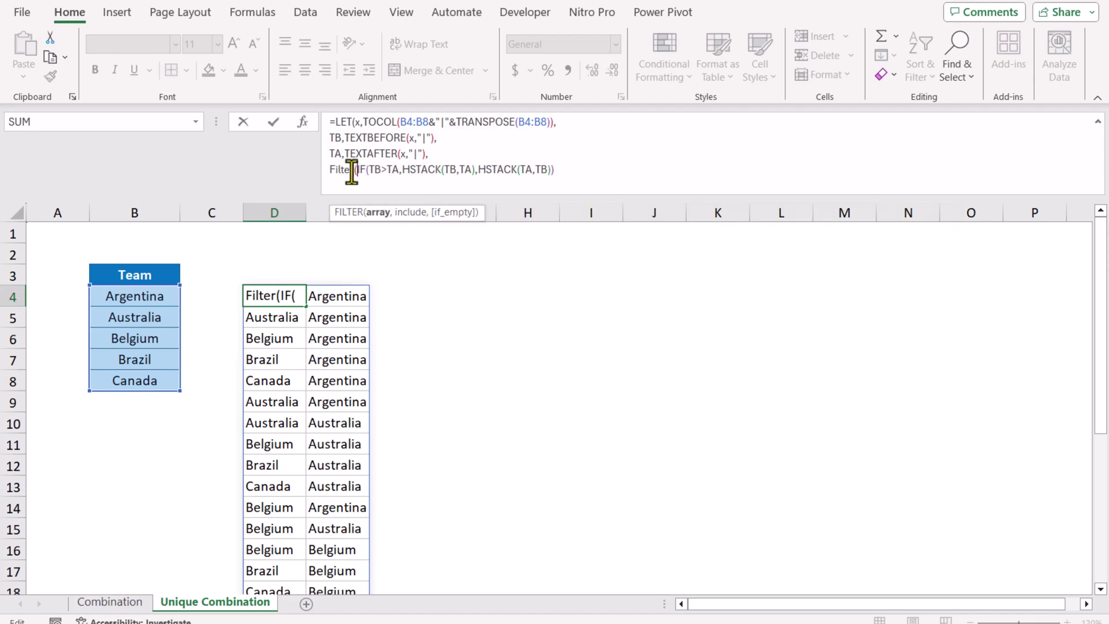
left_click_drag(357, 172, 574, 181)
left_click(579, 173)
type(",T")
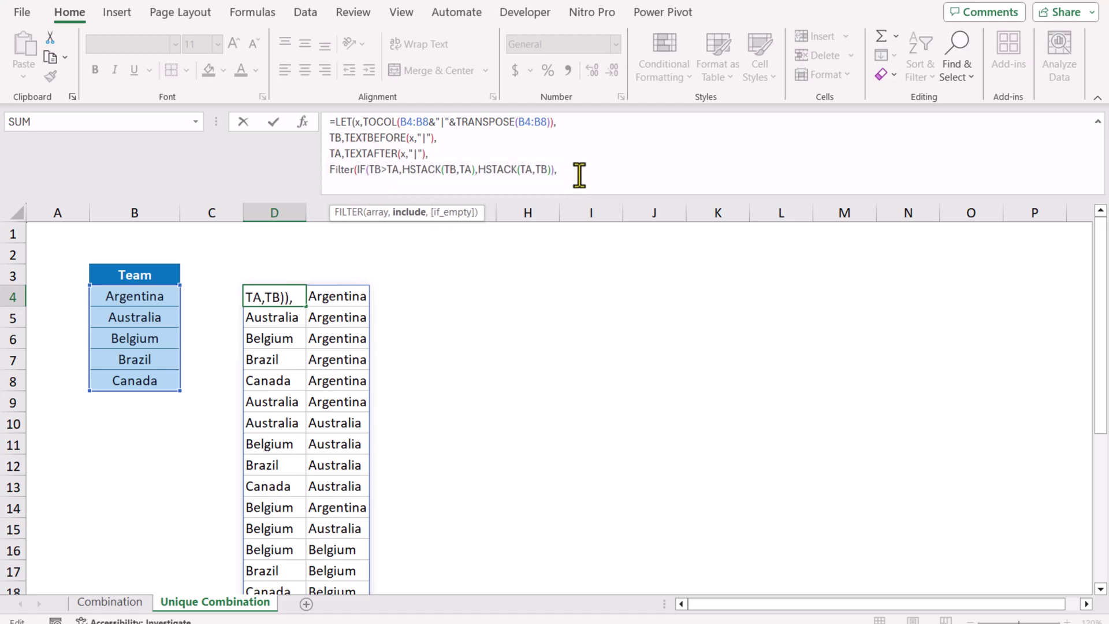
type("B<>TA")
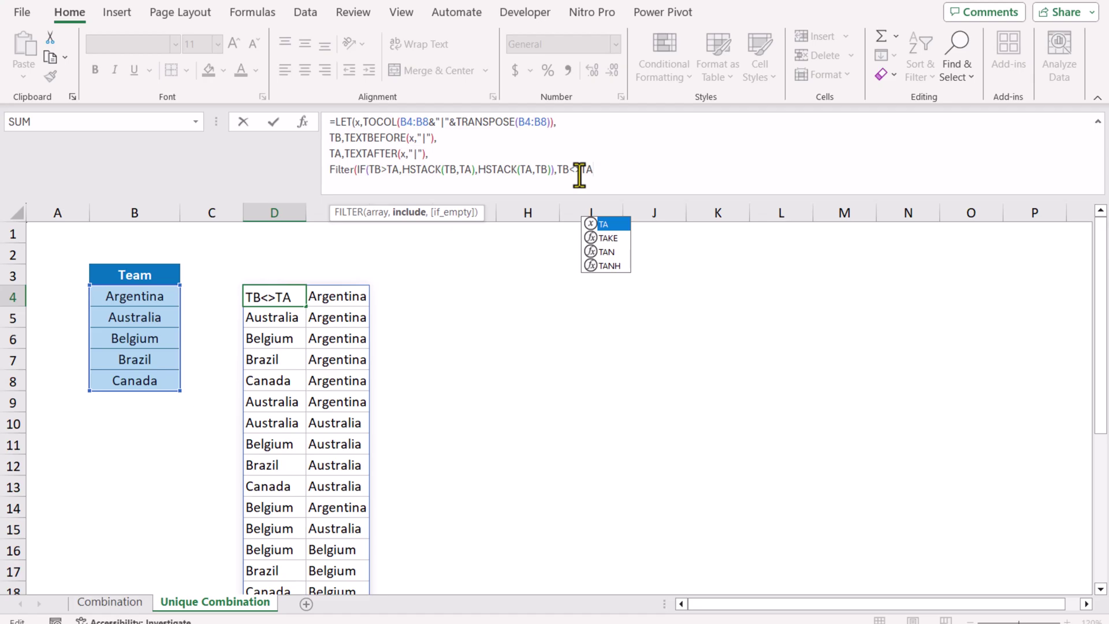
type(")")
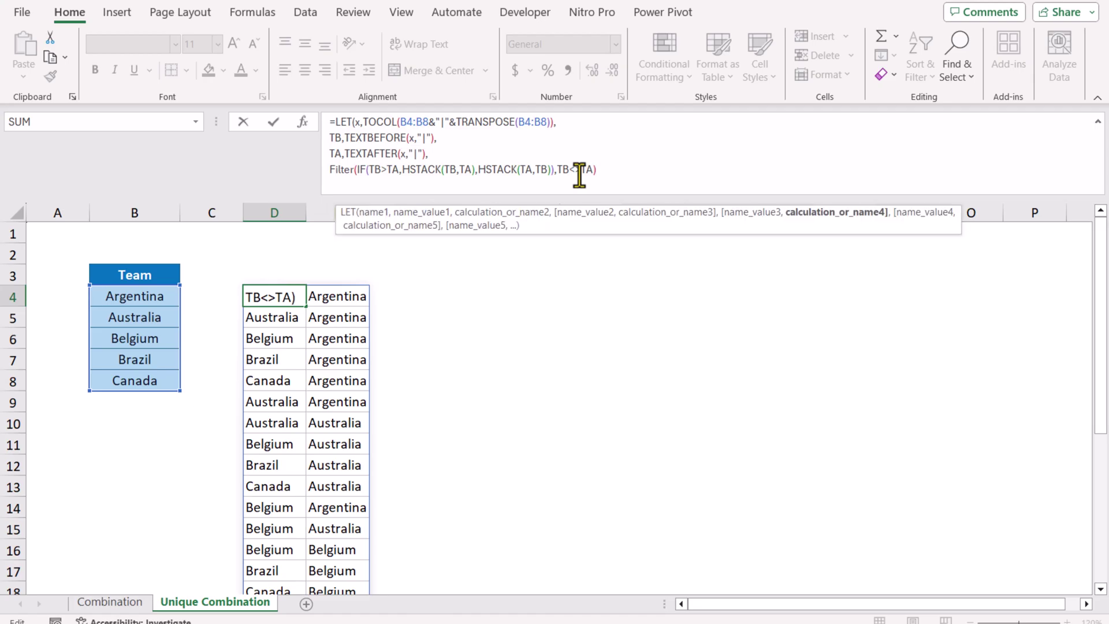
type(")")
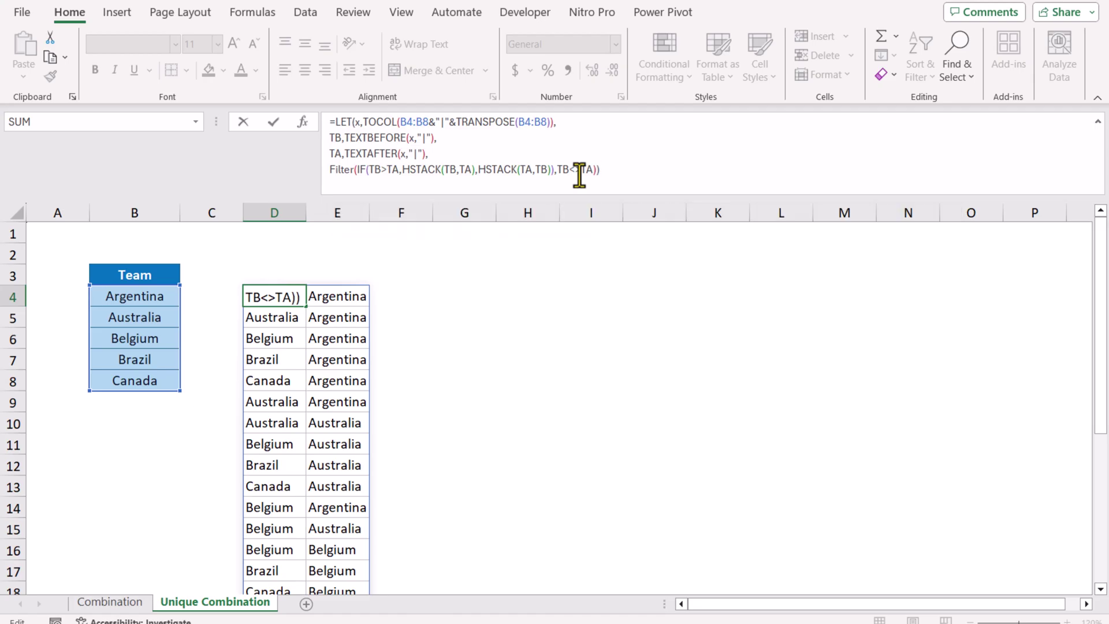
key("Return")
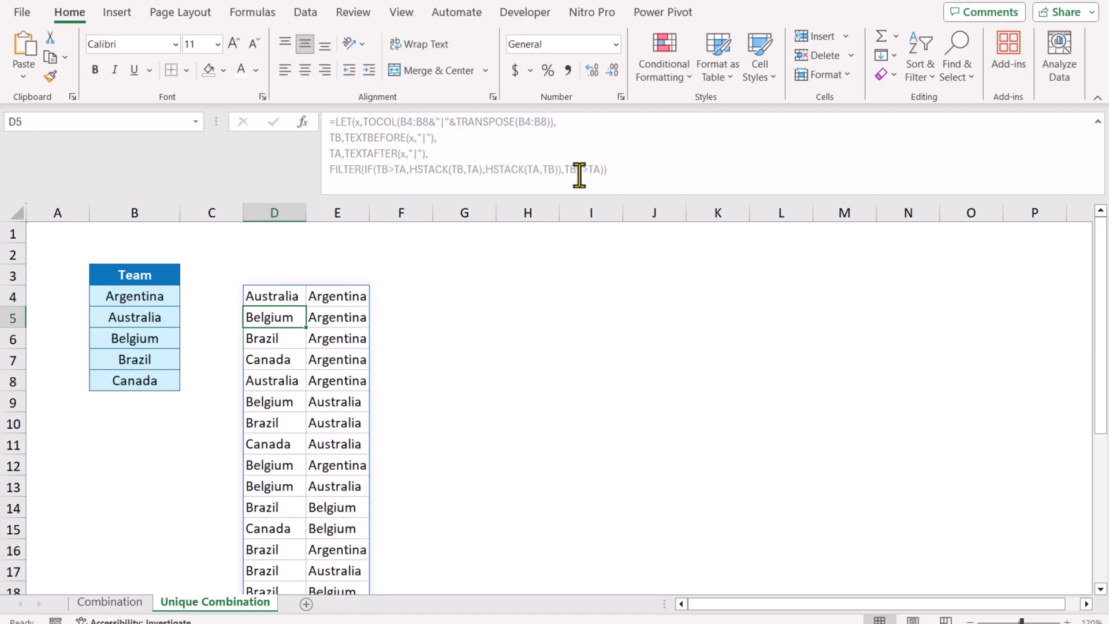
- Wrap the FILTER step in UNIQUE, leaving 10 distinct team pairs in D4:E13
left_click(285, 297)
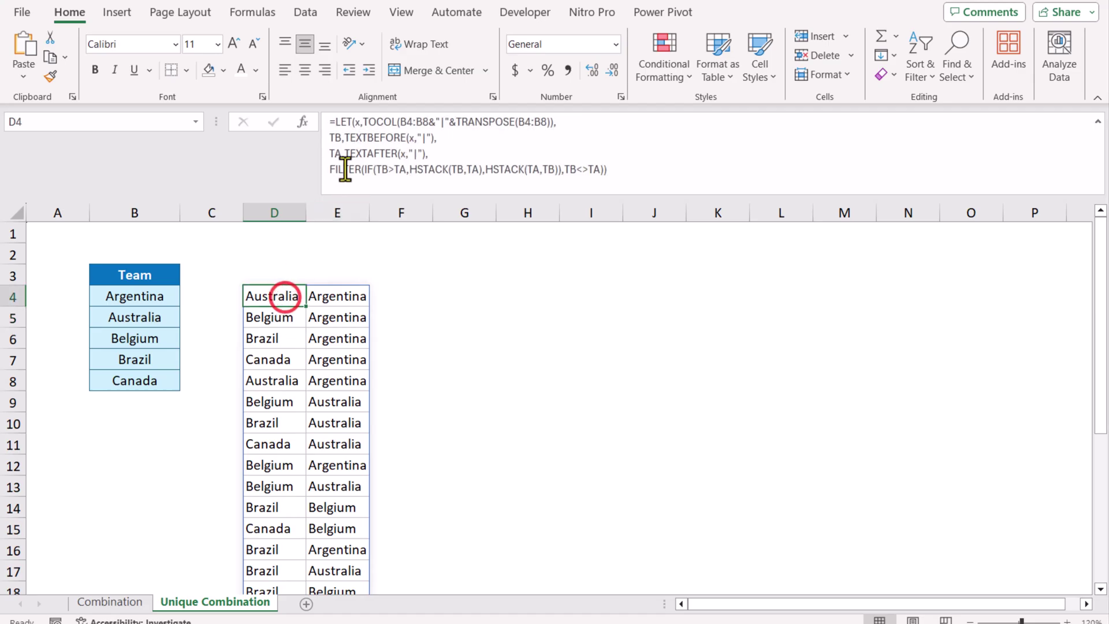
left_click(324, 181)
type("Unique(")
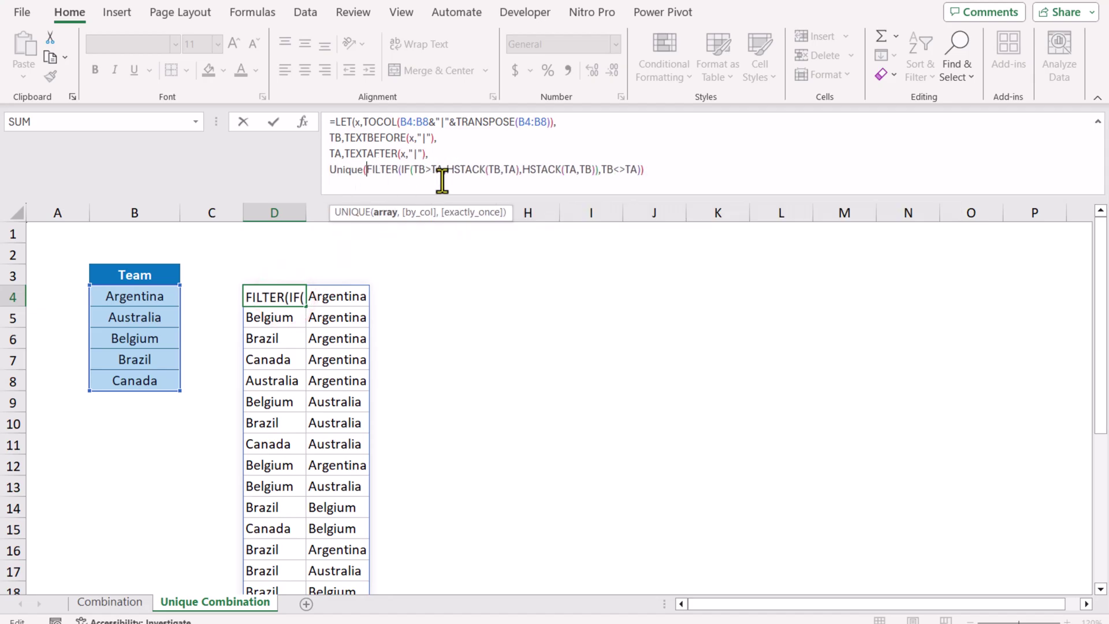
left_click(660, 171)
type(")")
key("Return")
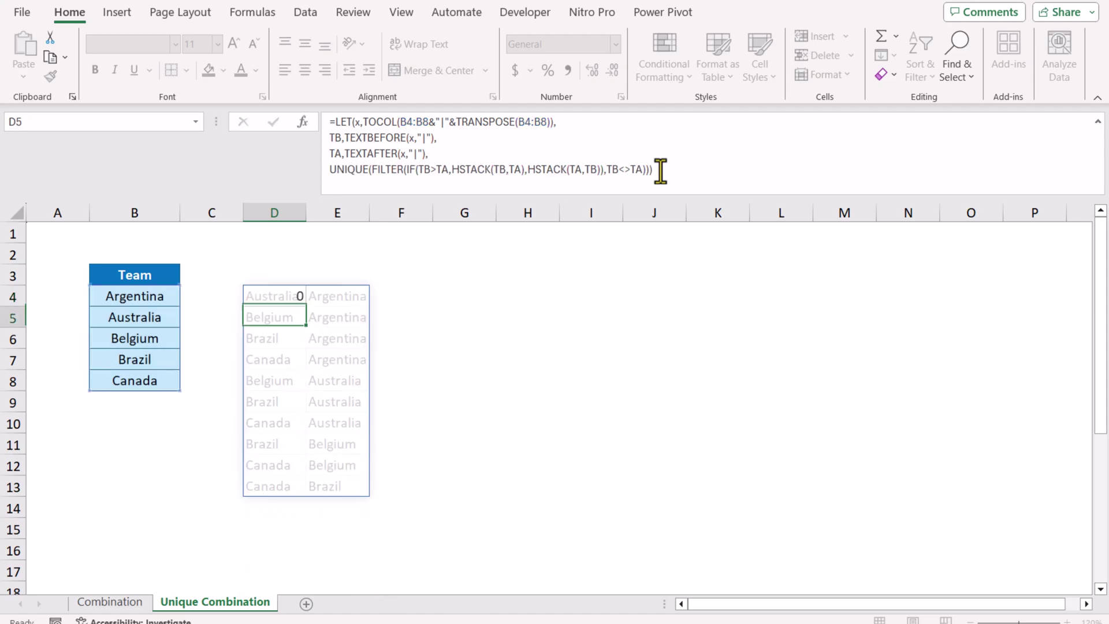